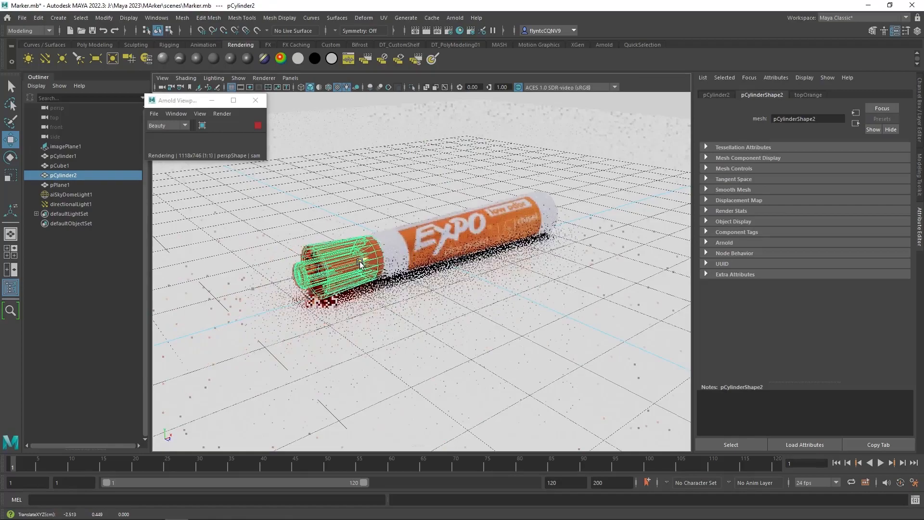
{"action": "left_click", "coordinate": [431, 260], "text": "shift"}
{"action": "left_click_drag", "start_coordinate": [431, 260], "coordinate": [413, 280], "text": "alt"}
{"action": "mouse_move", "coordinate": [481, 281]}
{"action": "left_mouse_down", "text": "shift"}
{"action": "mouse_move", "coordinate": [508, 320]}
{"action": "mouse_move", "coordinate": [552, 347]}
{"action": "left_mouse_up", "text": "shift"}
{"action": "scroll", "coordinate": [554, 343], "scroll_direction": "down", "scroll_amount": 5}
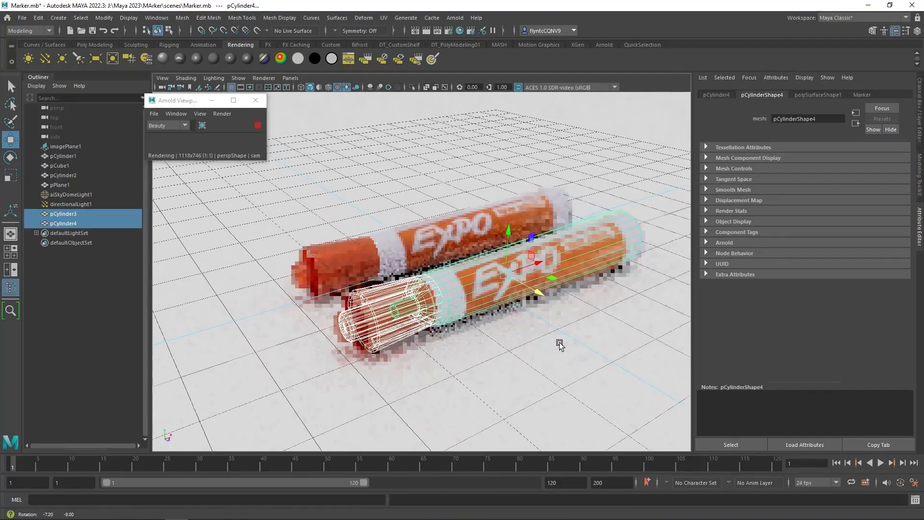
{"action": "scroll", "coordinate": [527, 353], "scroll_direction": "up", "scroll_amount": 9}
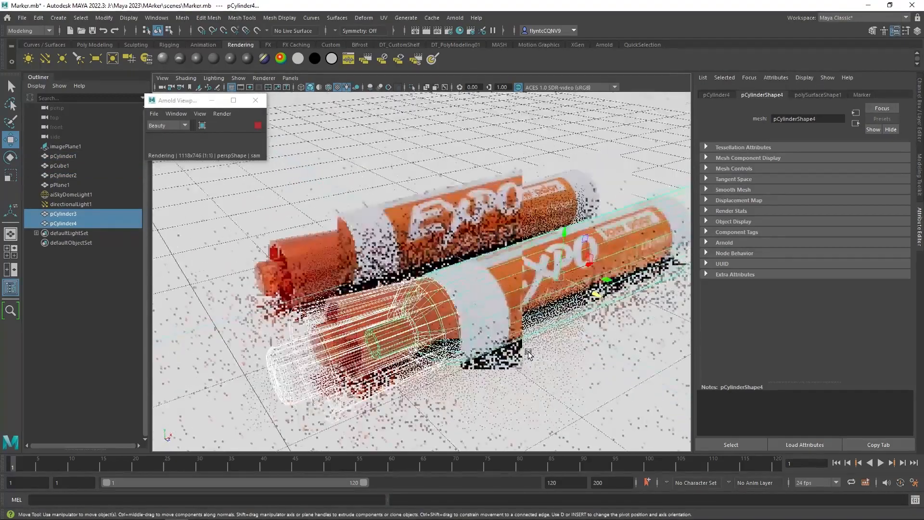
{"action": "scroll", "coordinate": [527, 352], "scroll_direction": "down", "scroll_amount": 5}
{"action": "left_click_drag", "start_coordinate": [527, 353], "coordinate": [473, 341], "text": "alt"}
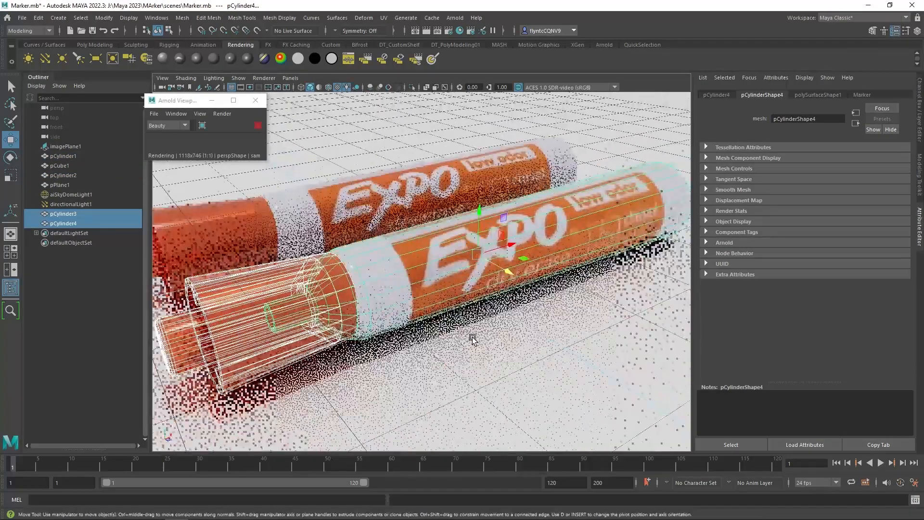
{"action": "key", "text": "ctrl+z"}
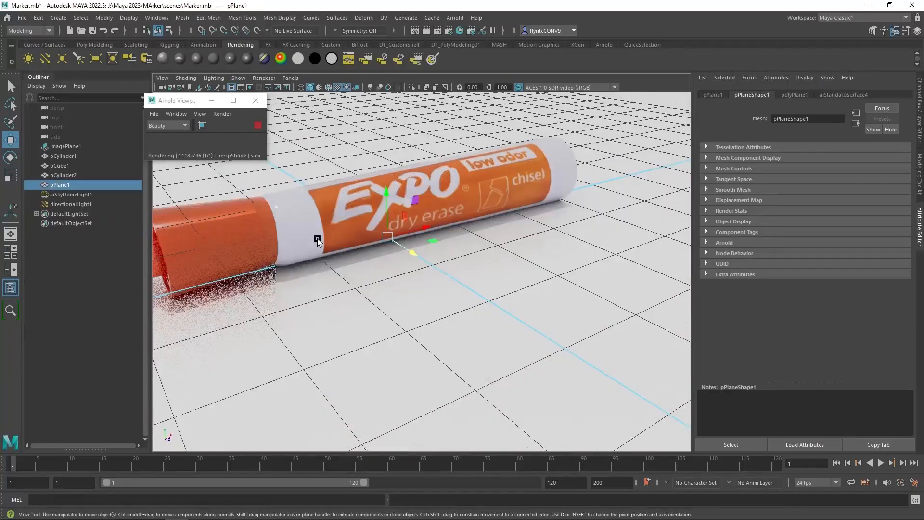
Group pCylinder1, pCube1 and pCylinder2 into a single group.
{"action": "left_click", "coordinate": [71, 157]}
{"action": "left_click", "coordinate": [66, 167], "text": "ctrl"}
{"action": "left_click", "coordinate": [69, 176], "text": "ctrl"}
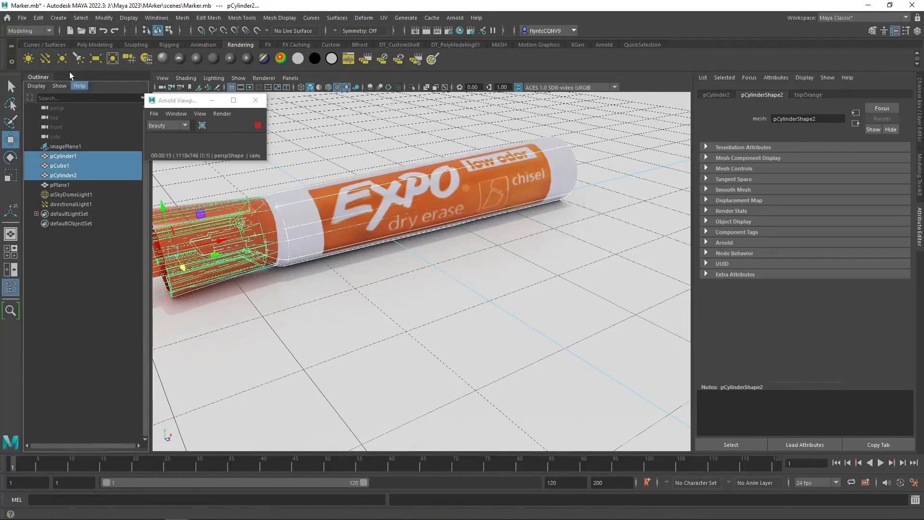
{"action": "left_click", "coordinate": [39, 19]}
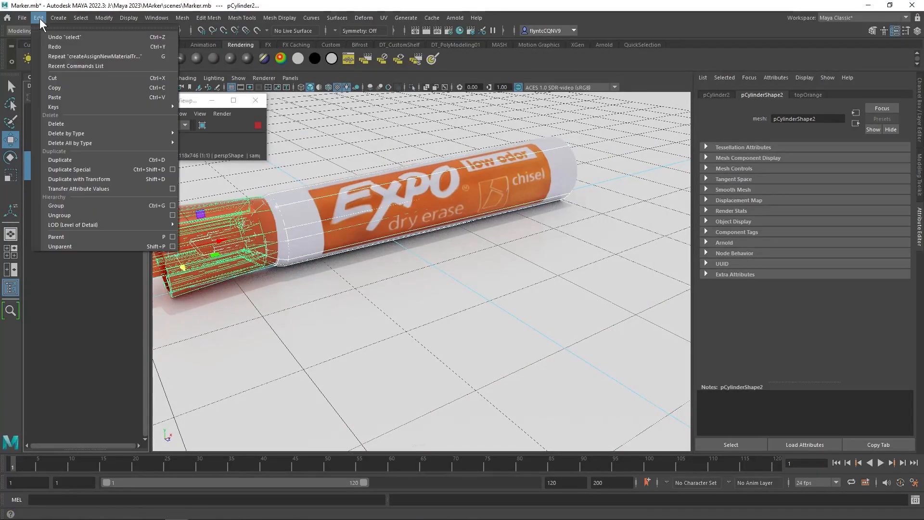
{"action": "left_click", "coordinate": [71, 206]}
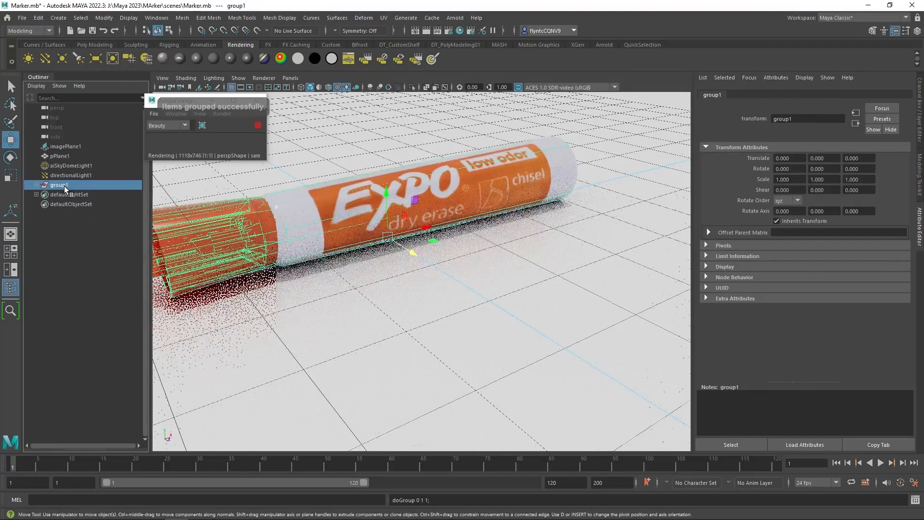
Rename the new group as Marker01.
{"action": "double_click", "coordinate": [64, 186]}
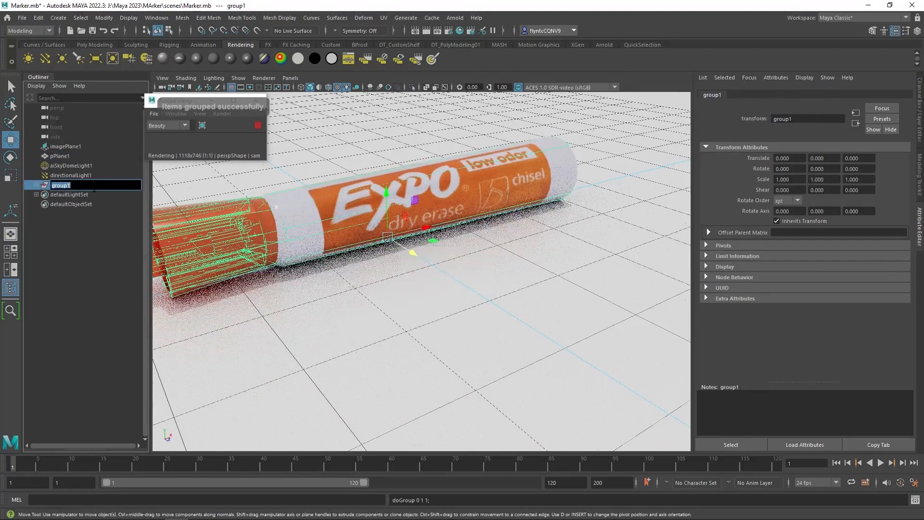
{"action": "type", "text": "Marker"}
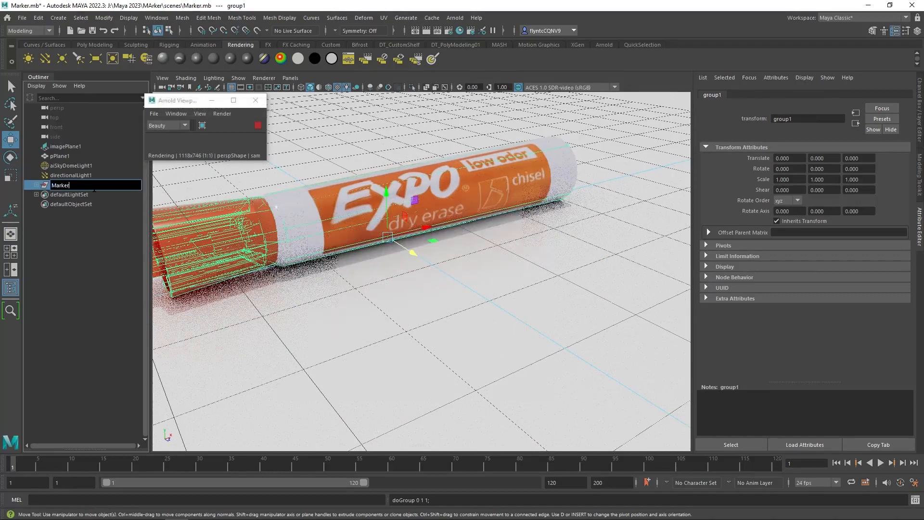
{"action": "type", "text": "01"}
{"action": "left_click", "coordinate": [86, 256]}
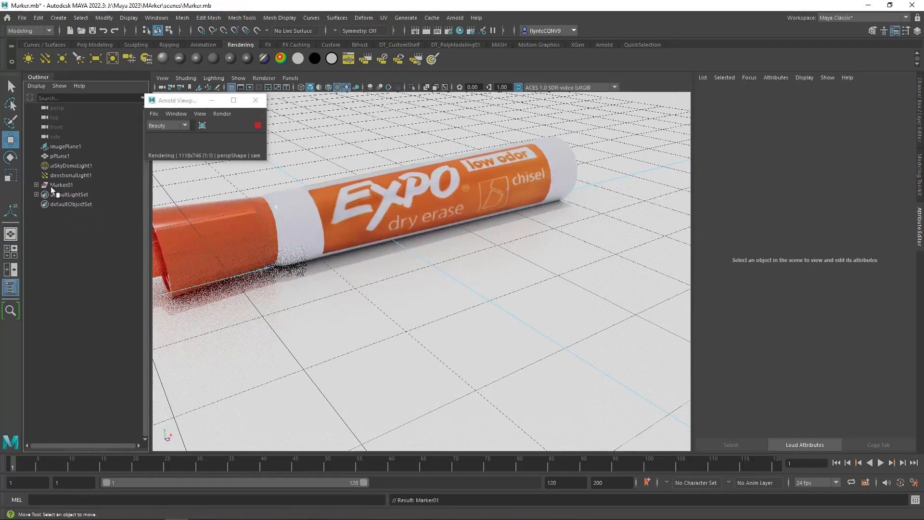
Expand the Marker01 group and inspect its child objects in the outliner and viewport.
{"action": "left_click", "coordinate": [51, 186]}
{"action": "left_click", "coordinate": [36, 185]}
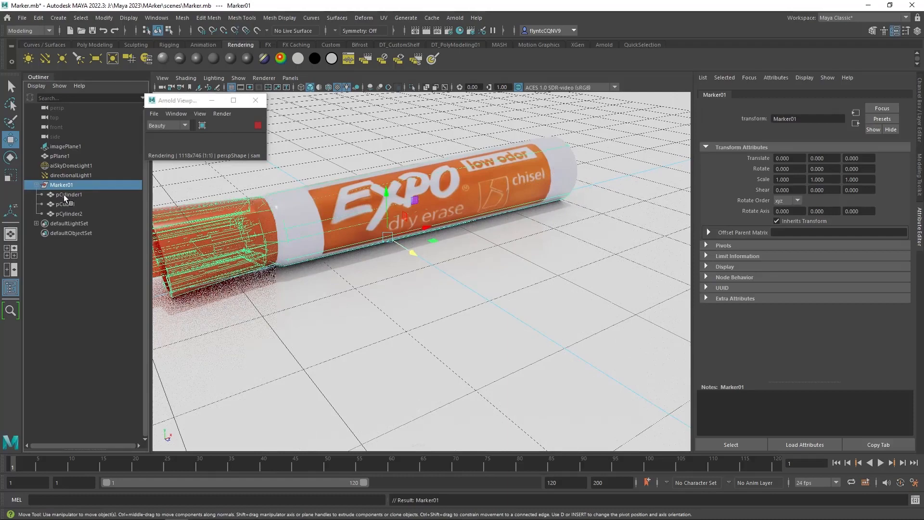
{"action": "left_click", "coordinate": [63, 194]}
{"action": "left_click", "coordinate": [64, 204]}
{"action": "left_click", "coordinate": [69, 214]}
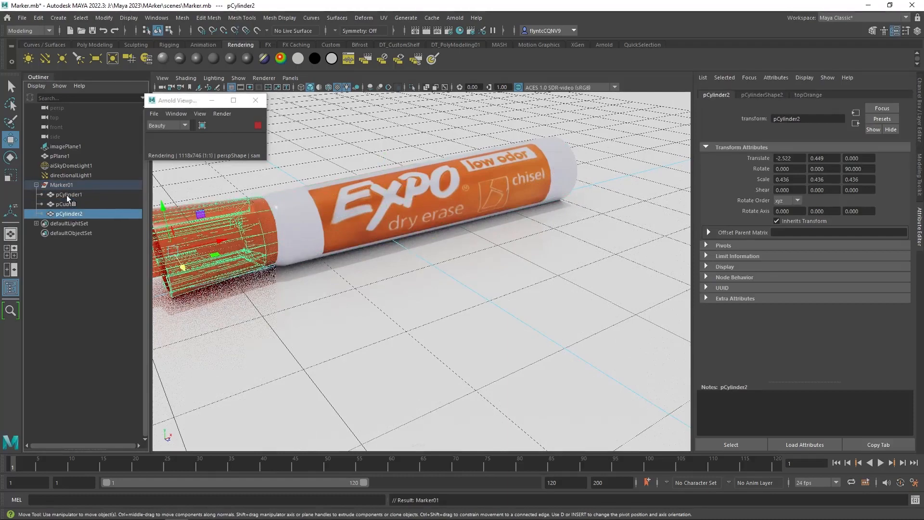
{"action": "left_click", "coordinate": [67, 204]}
{"action": "left_click", "coordinate": [66, 194]}
{"action": "left_click", "coordinate": [61, 184]}
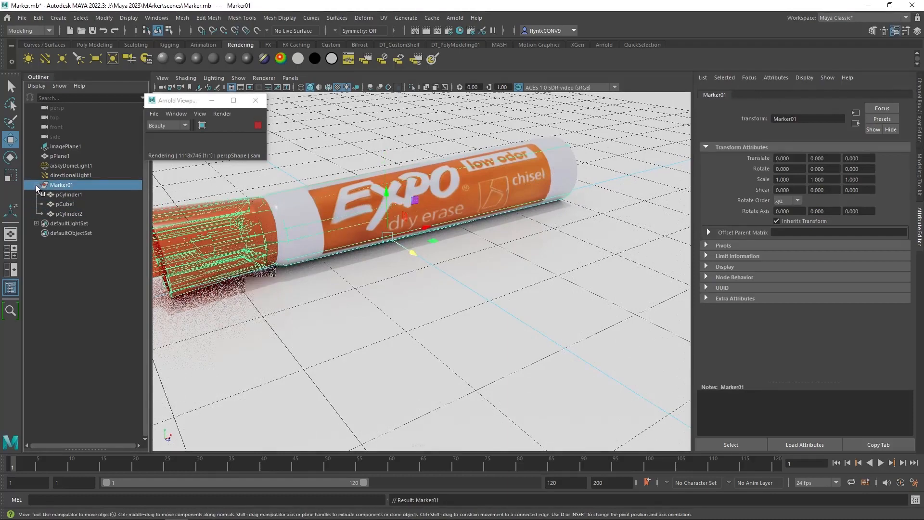
{"action": "left_click", "coordinate": [36, 185]}
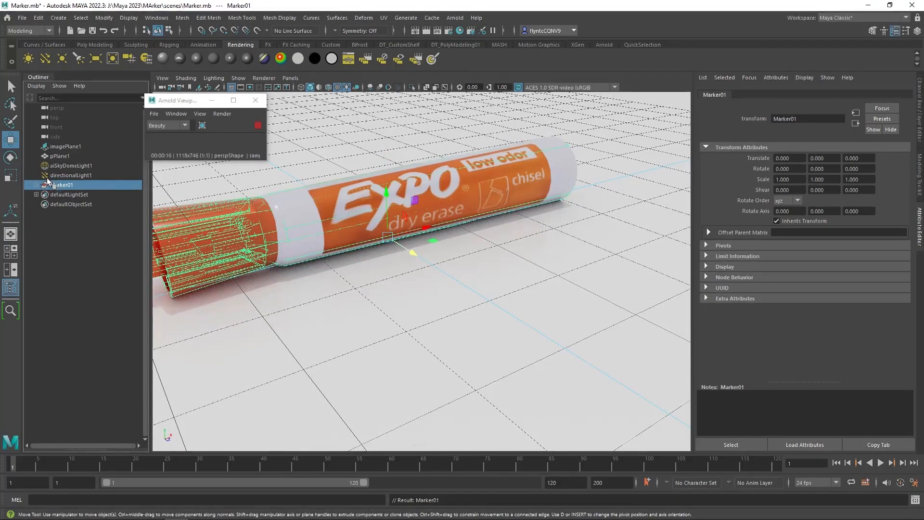
{"action": "left_click", "coordinate": [35, 184]}
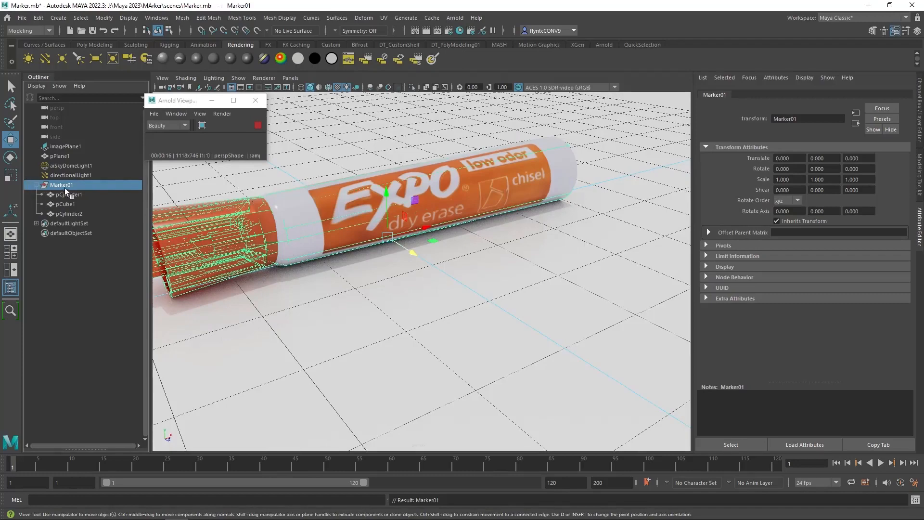
{"action": "left_click", "coordinate": [434, 183]}
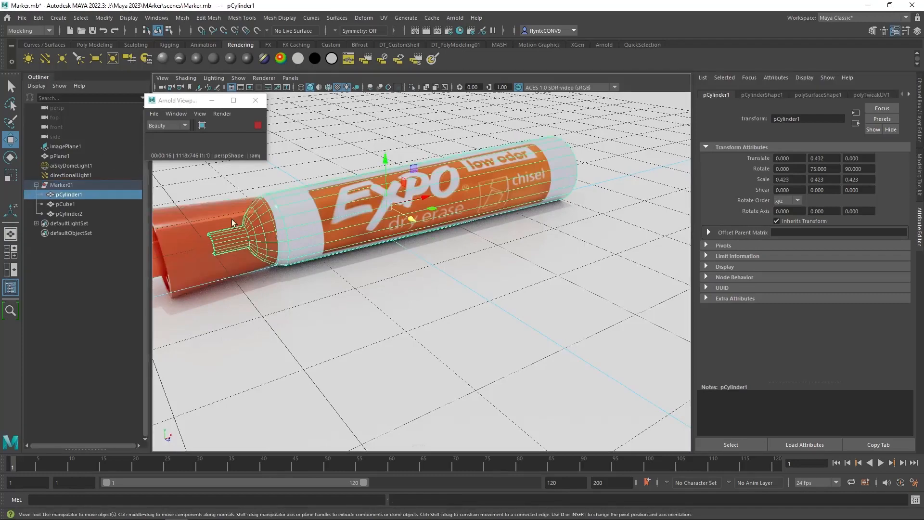
{"action": "left_click", "coordinate": [201, 223]}
{"action": "left_click", "coordinate": [487, 184]}
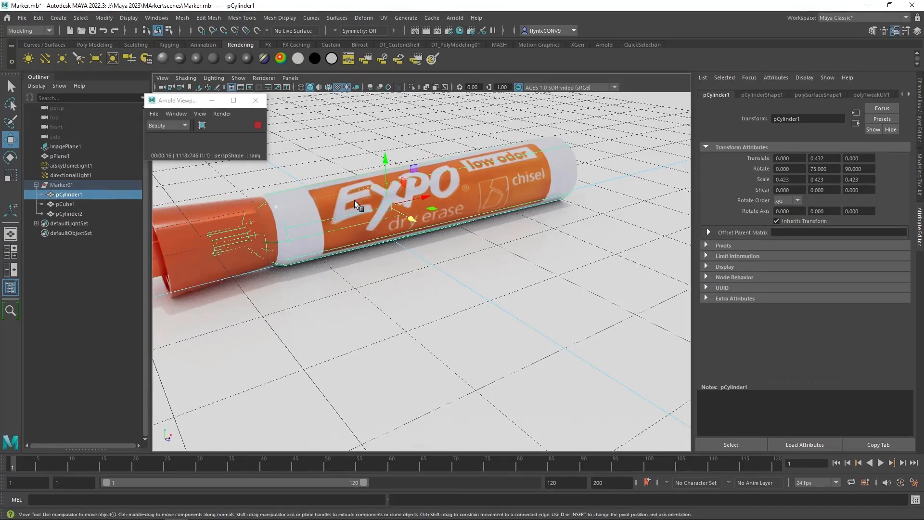
Duplicate the Marker01 group as Marker02 and move the copy about 2.2 units along Z beside the original.
{"action": "left_click", "coordinate": [61, 185]}
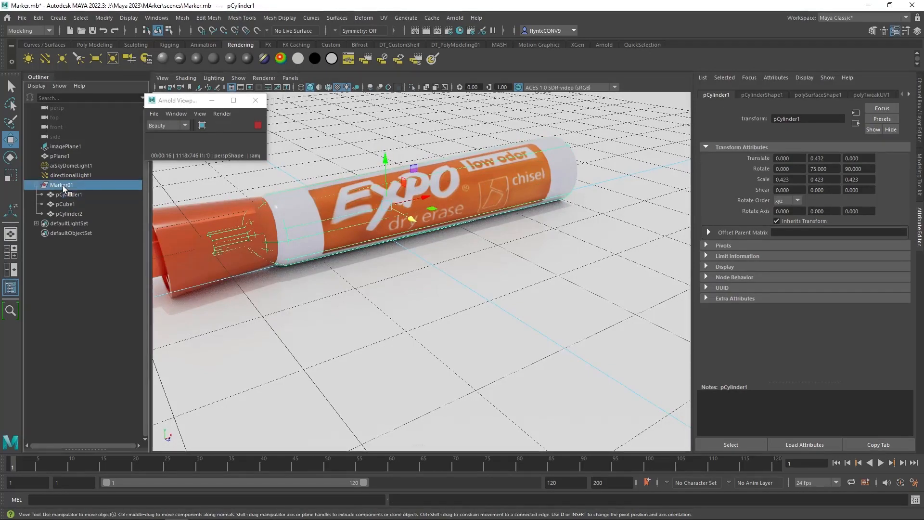
{"action": "mouse_move", "coordinate": [413, 254]}
{"action": "left_mouse_down"}
{"action": "mouse_move", "coordinate": [482, 287]}
{"action": "mouse_move", "coordinate": [522, 344]}
{"action": "mouse_move", "coordinate": [551, 354]}
{"action": "left_mouse_up"}
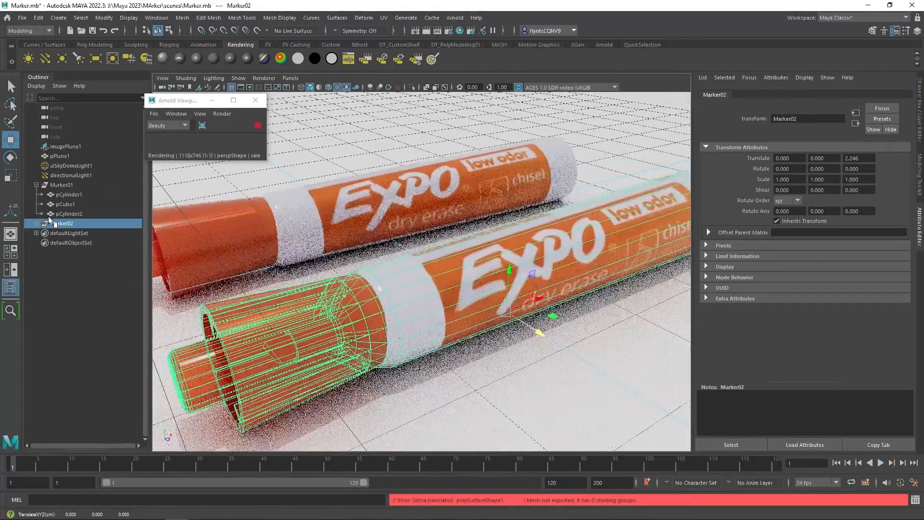
{"action": "left_click", "coordinate": [36, 185]}
{"action": "scroll", "coordinate": [516, 323], "scroll_direction": "up", "scroll_amount": 3}
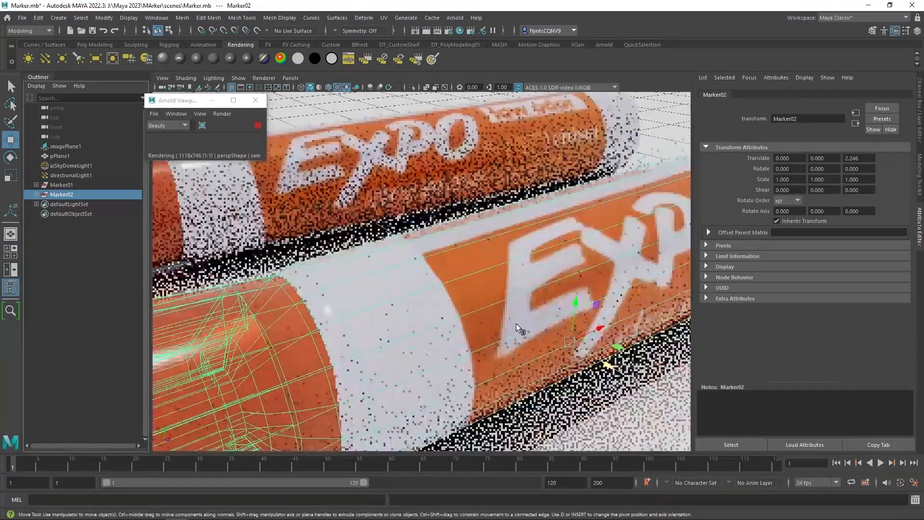
{"action": "scroll", "coordinate": [498, 320], "scroll_direction": "down", "scroll_amount": 6}
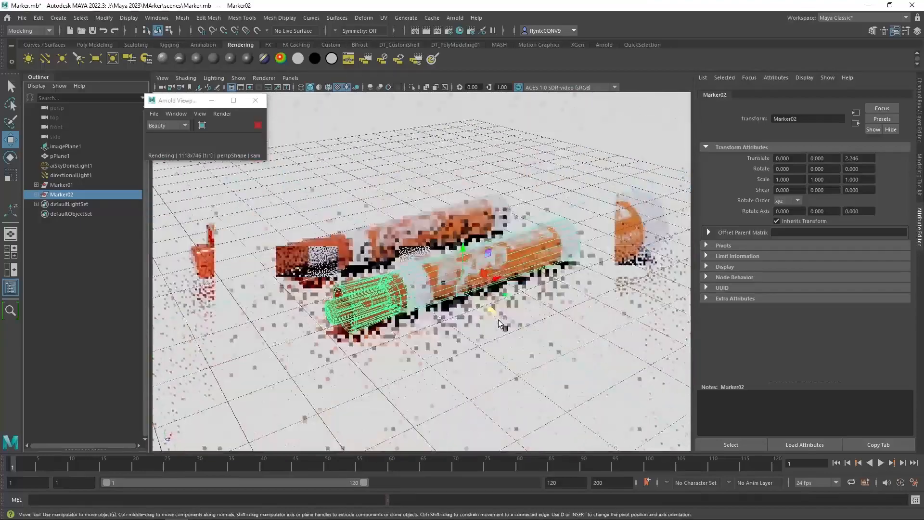
{"action": "mouse_move", "coordinate": [498, 319]}
{"action": "left_mouse_down"}
{"action": "mouse_move", "coordinate": [481, 316]}
{"action": "mouse_move", "coordinate": [409, 195]}
{"action": "left_mouse_up"}
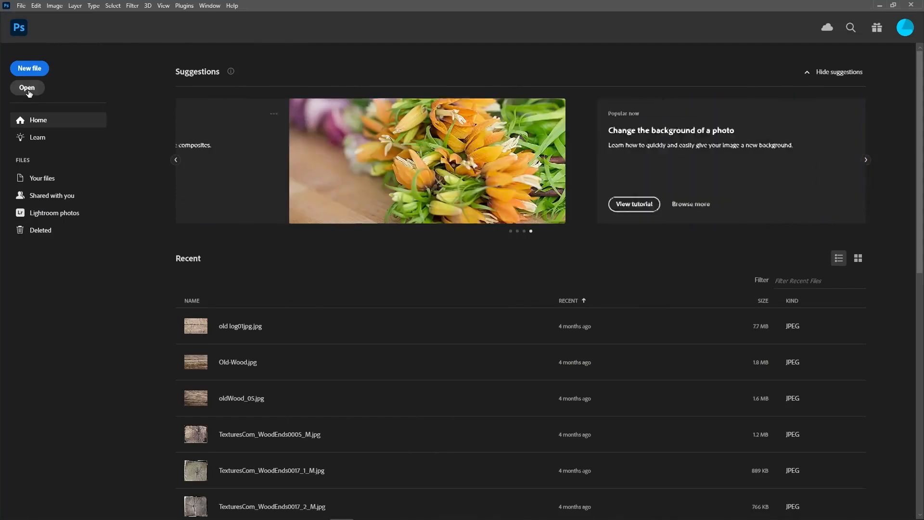
Switch to Photoshop and open ExpoTexture_02 from the MArker project's sourceimages folder.
{"action": "left_click", "coordinate": [28, 89]}
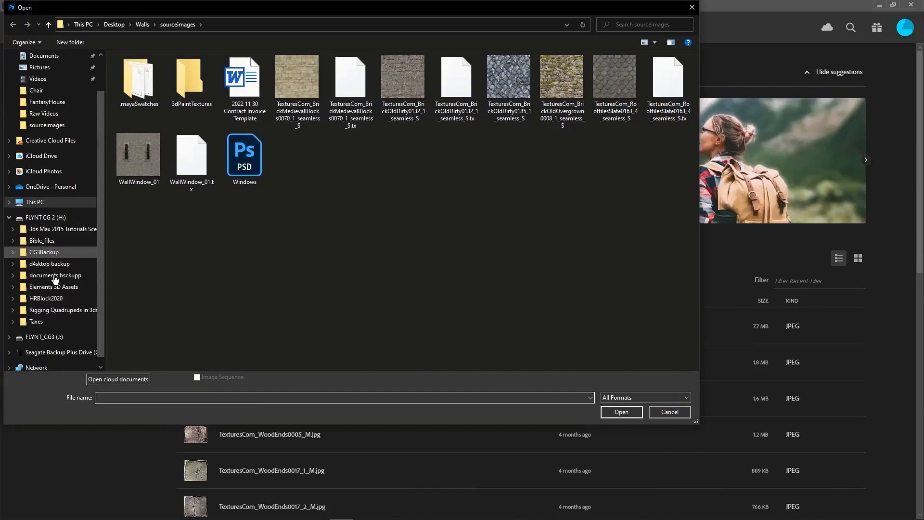
{"action": "scroll", "coordinate": [54, 288], "scroll_direction": "down", "scroll_amount": 2}
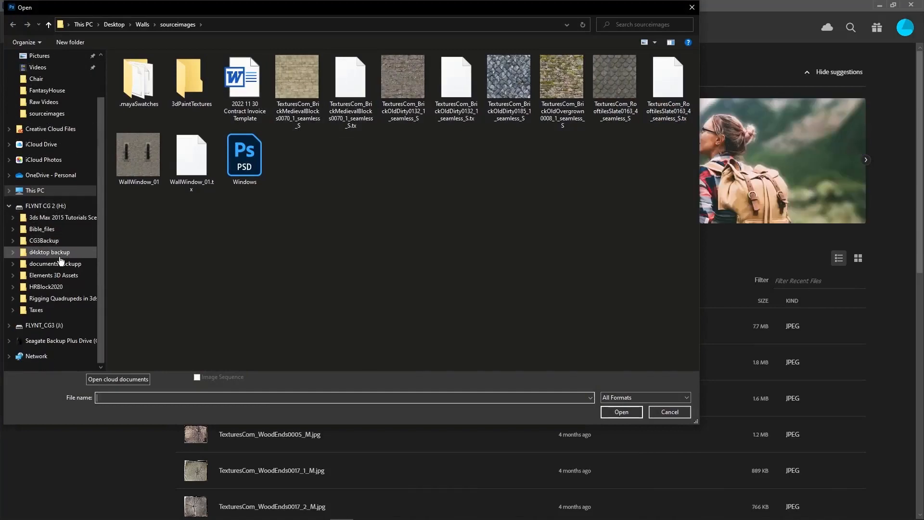
{"action": "left_click", "coordinate": [48, 326]}
{"action": "scroll", "coordinate": [183, 279], "scroll_direction": "down", "scroll_amount": 1}
{"action": "scroll", "coordinate": [183, 279], "scroll_direction": "down", "scroll_amount": 20}
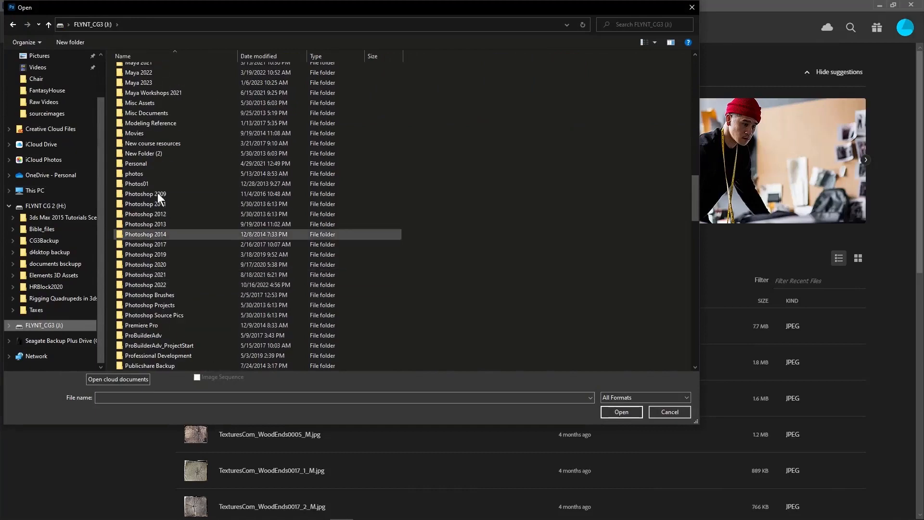
{"action": "double_click", "coordinate": [153, 85]}
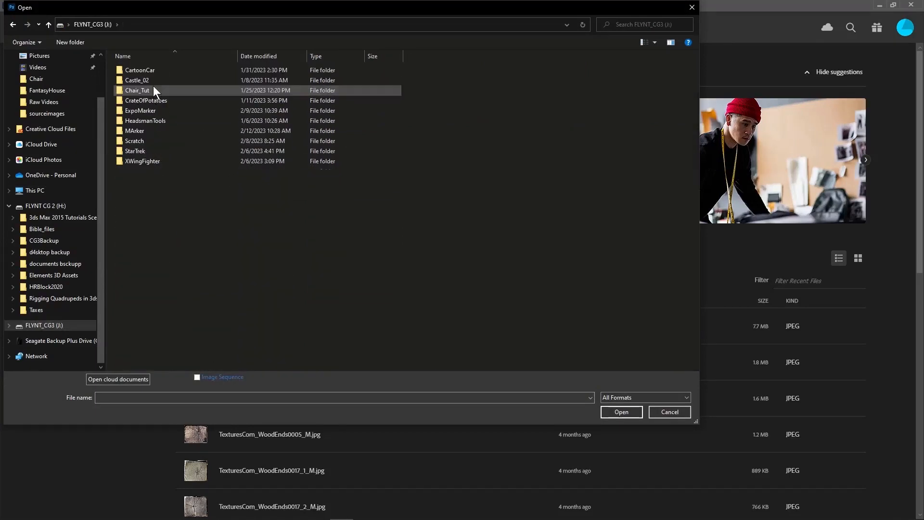
{"action": "double_click", "coordinate": [157, 131]}
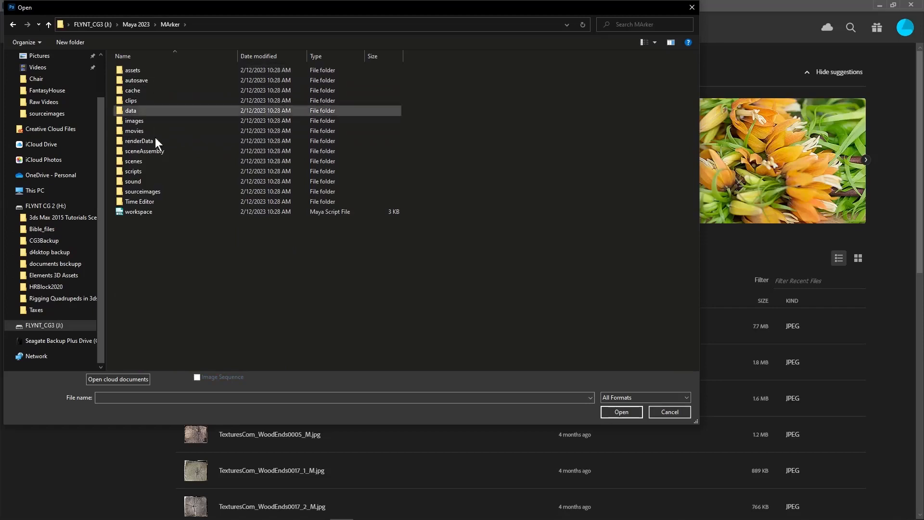
{"action": "double_click", "coordinate": [171, 192]}
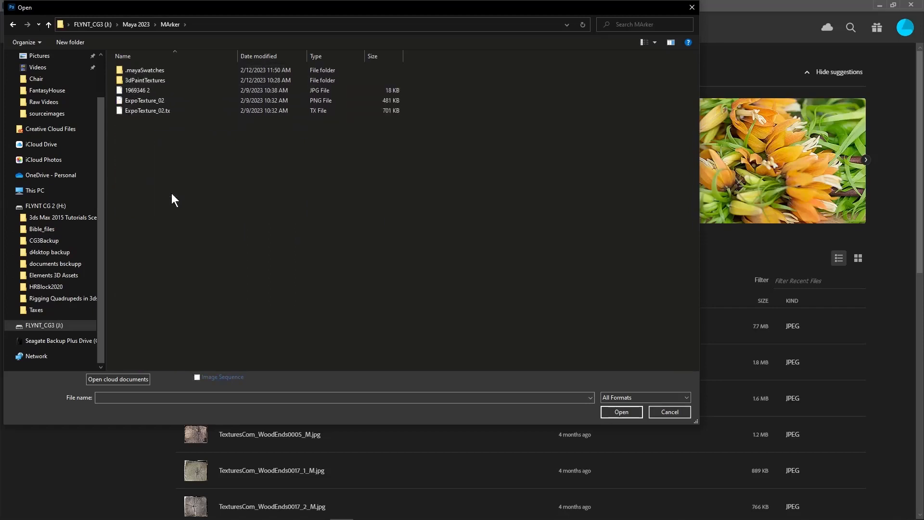
{"action": "left_click", "coordinate": [146, 91]}
{"action": "left_click", "coordinate": [146, 99]}
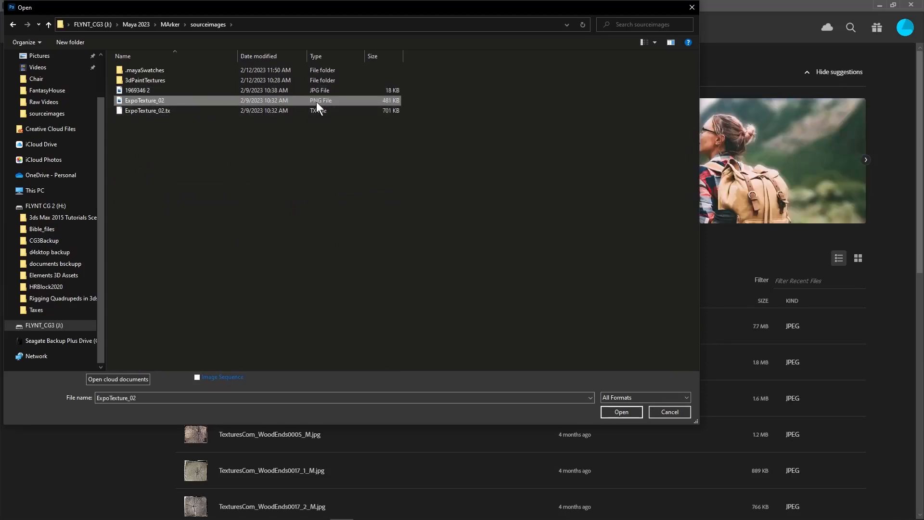
{"action": "left_click", "coordinate": [621, 412]}
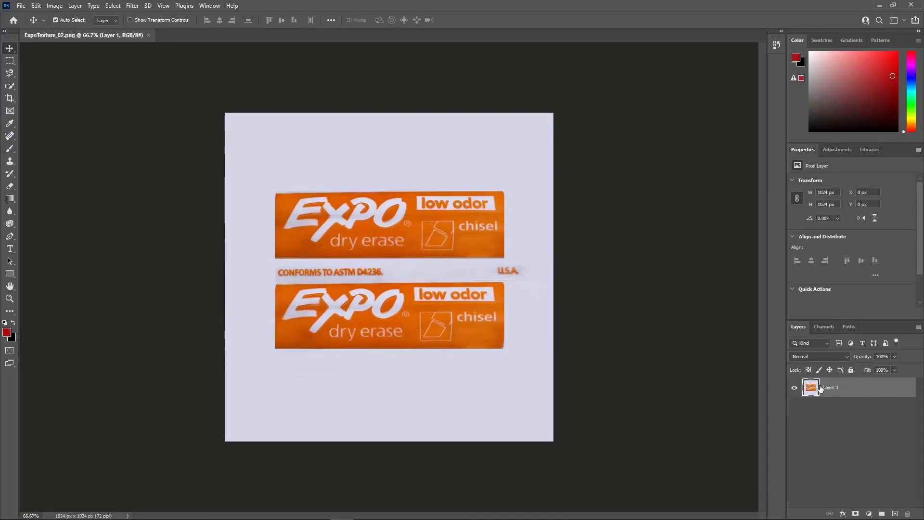
Duplicate Layer 1 of the texture.
{"action": "right_click", "coordinate": [841, 390]}
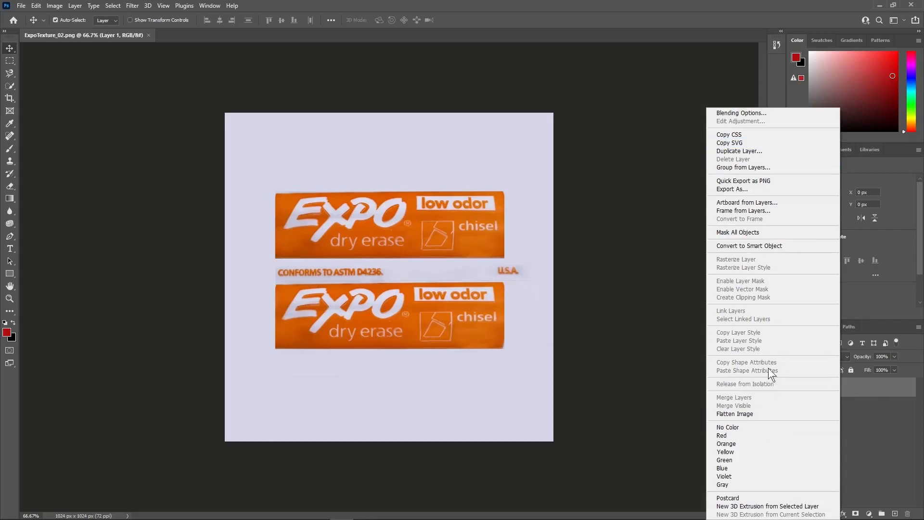
{"action": "left_click", "coordinate": [764, 151]}
{"action": "left_click", "coordinate": [456, 211]}
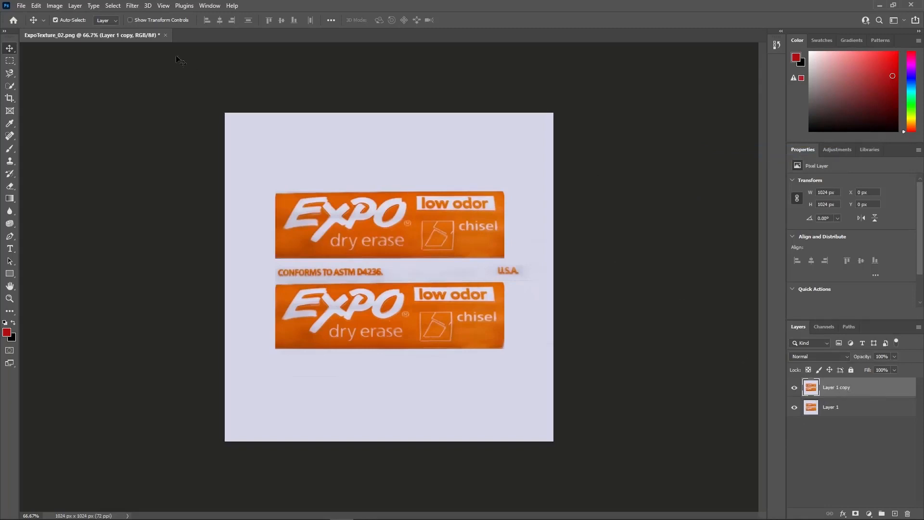
Colorize Layer 1 copy with Hue/Saturation set to hue 274, saturation 64 and lightness +16 to turn the label purple.
{"action": "left_click", "coordinate": [51, 5]}
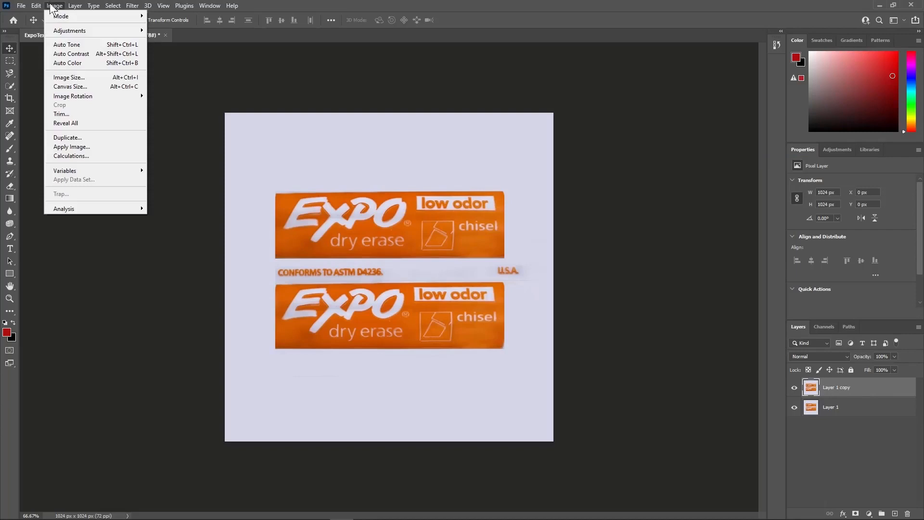
{"action": "mouse_move", "coordinate": [68, 30]}
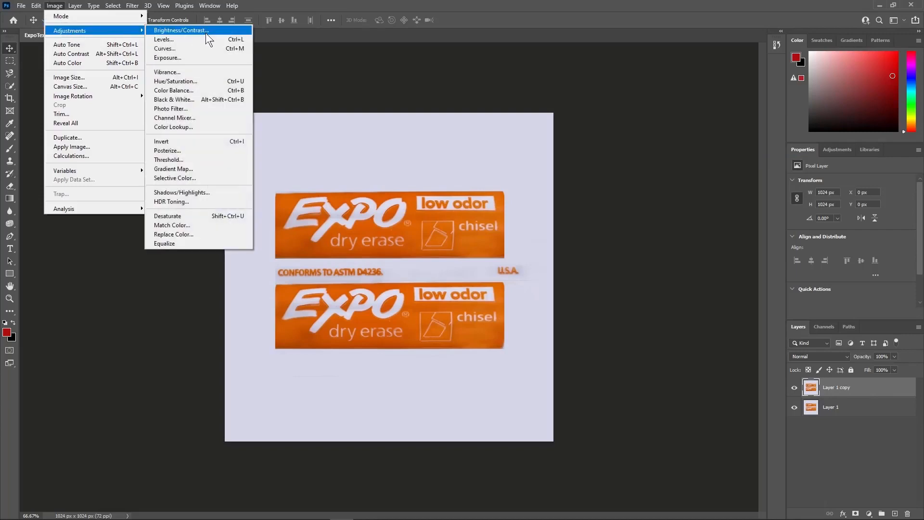
{"action": "left_click", "coordinate": [204, 80]}
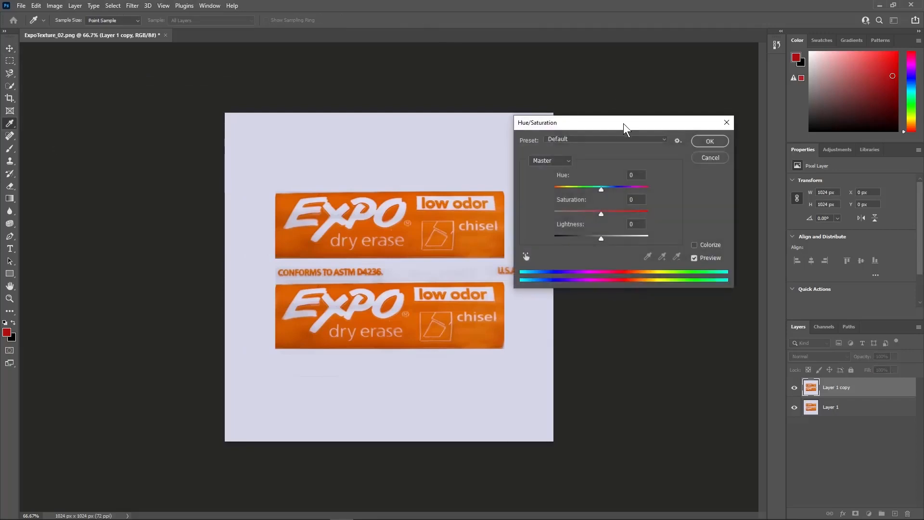
{"action": "left_click_drag", "start_coordinate": [624, 125], "coordinate": [632, 104]}
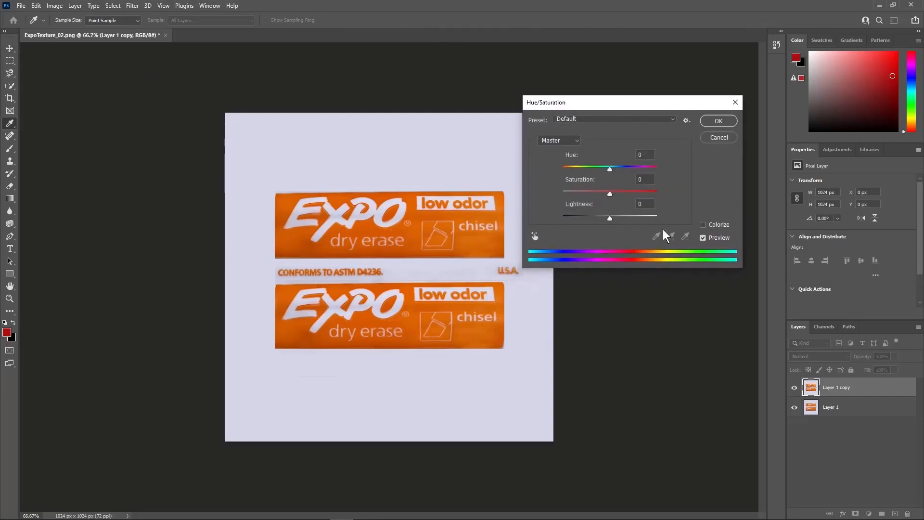
{"action": "left_click", "coordinate": [703, 225]}
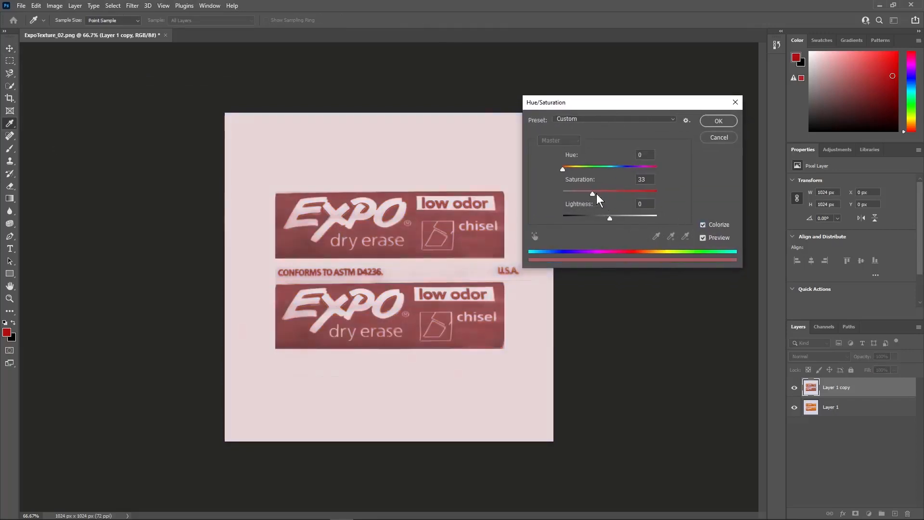
{"action": "left_click_drag", "start_coordinate": [596, 195], "coordinate": [606, 199]}
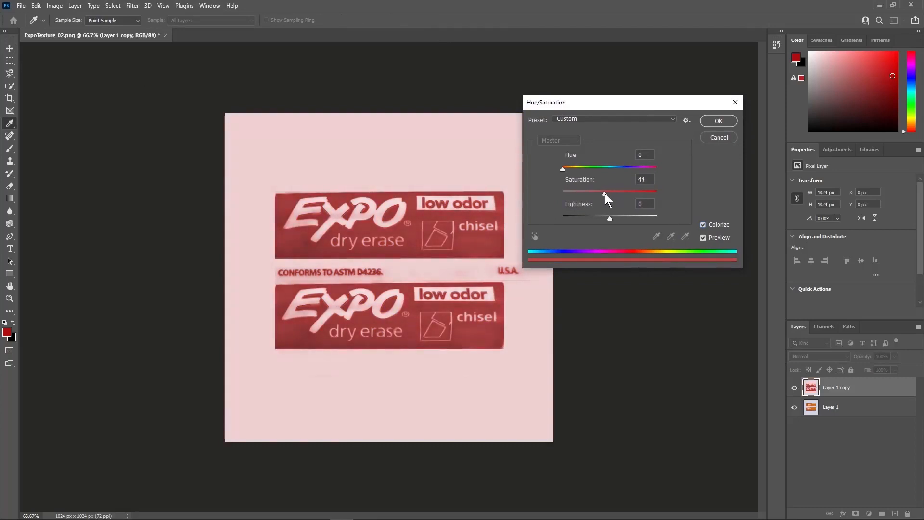
{"action": "left_click_drag", "start_coordinate": [563, 171], "coordinate": [618, 217]}
{"action": "left_click", "coordinate": [610, 192]}
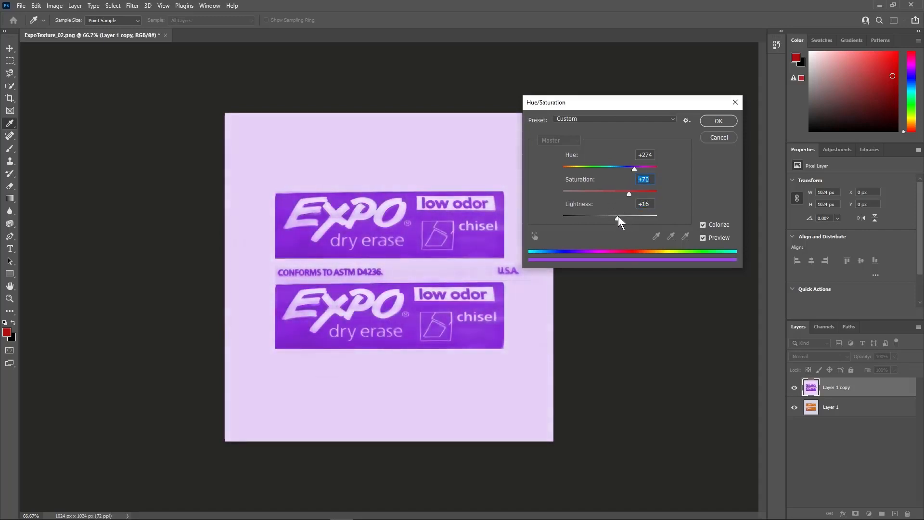
{"action": "left_click", "coordinate": [620, 191]}
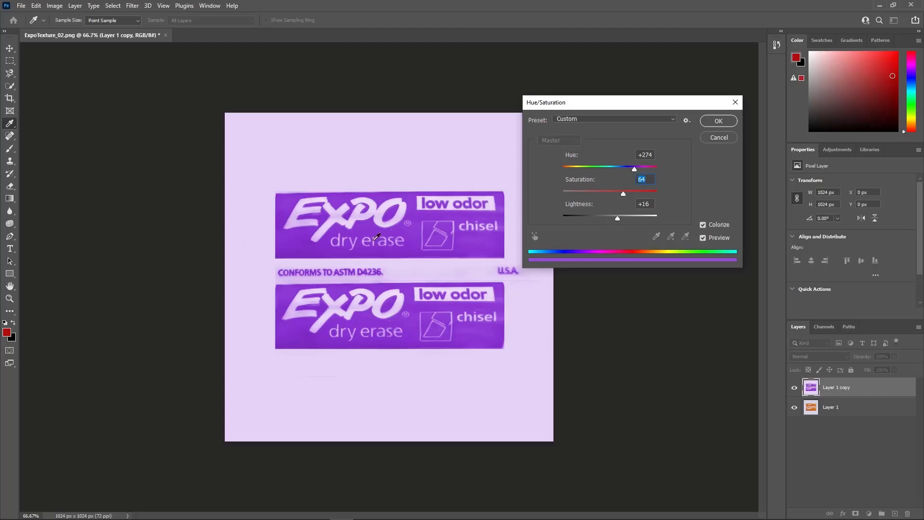
{"action": "left_click", "coordinate": [718, 122]}
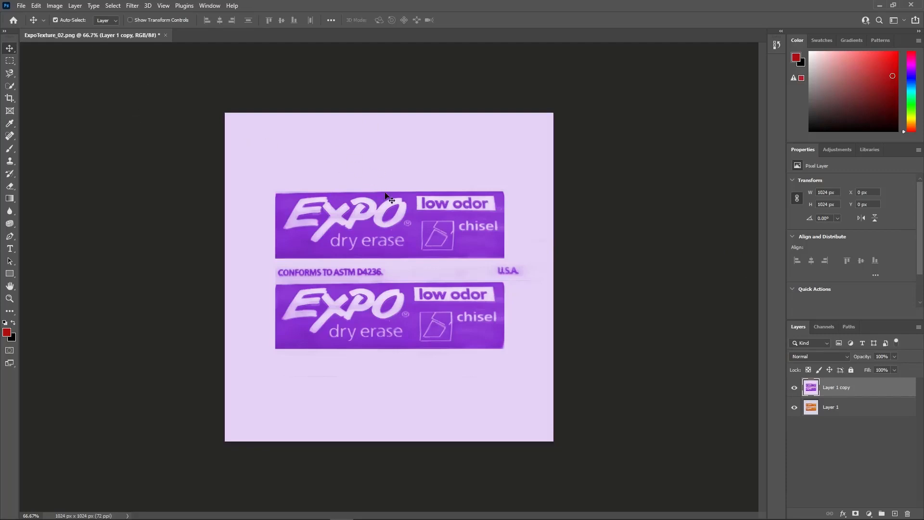
Start exporting the image as a 1024 × 1024 px JPG.
{"action": "left_click", "coordinate": [22, 5]}
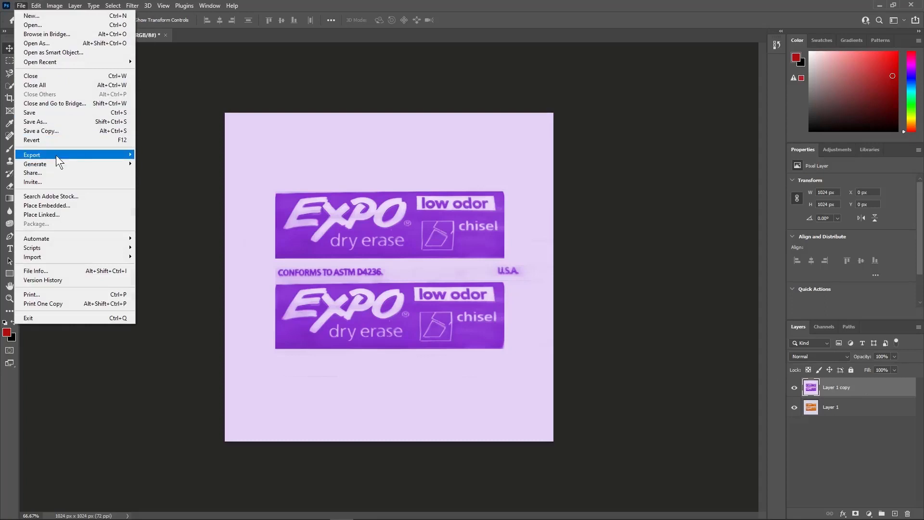
{"action": "mouse_move", "coordinate": [59, 155]}
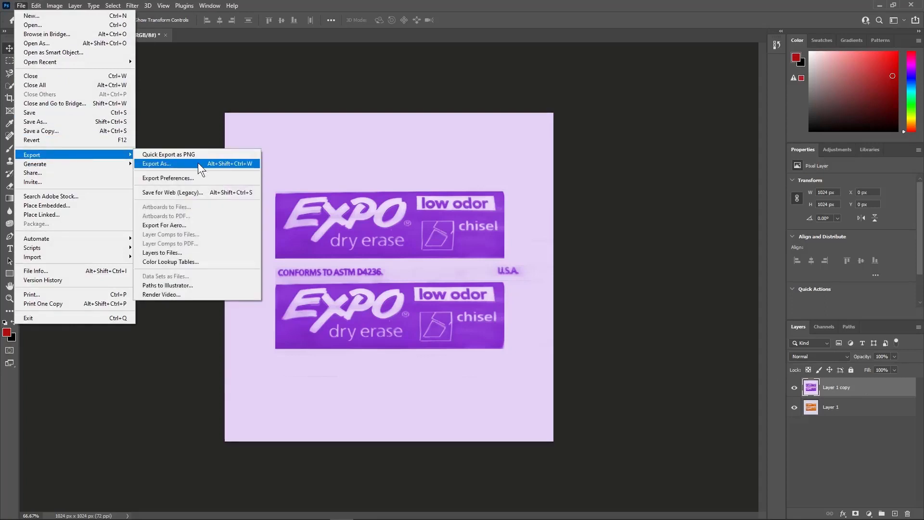
{"action": "left_click", "coordinate": [198, 163]}
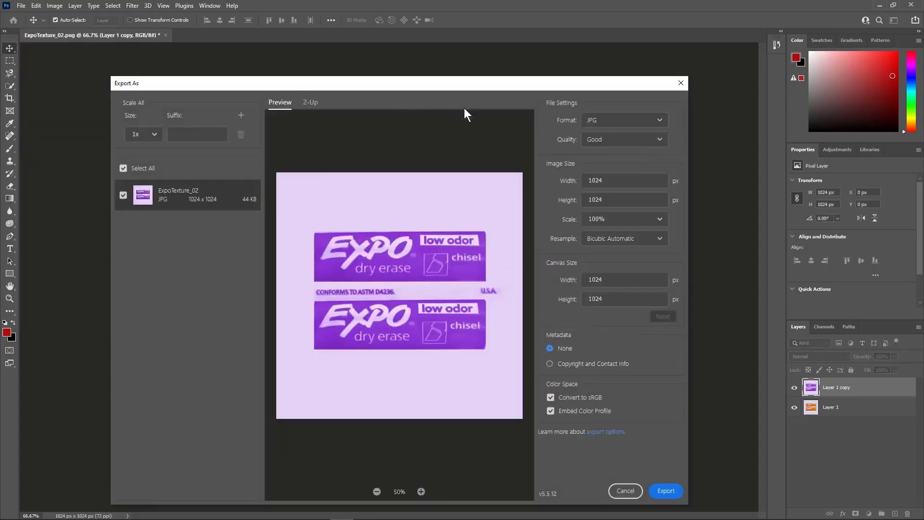
{"action": "left_click", "coordinate": [666, 491]}
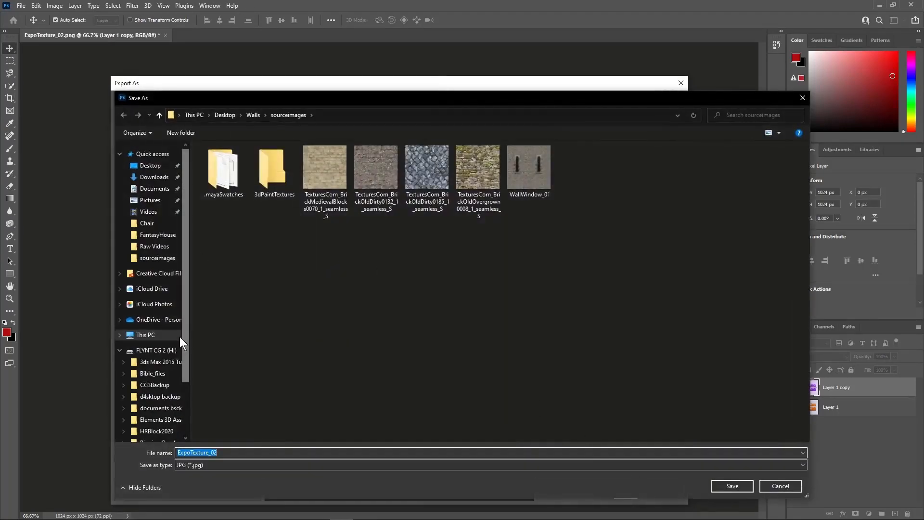
Save the export as ExpoTexture_03 in the sourceimages folder of the MArker project under Maya 2023.
{"action": "left_click_drag", "start_coordinate": [180, 337], "coordinate": [74, 237]}
{"action": "scroll", "coordinate": [172, 363], "scroll_direction": "down", "scroll_amount": 4}
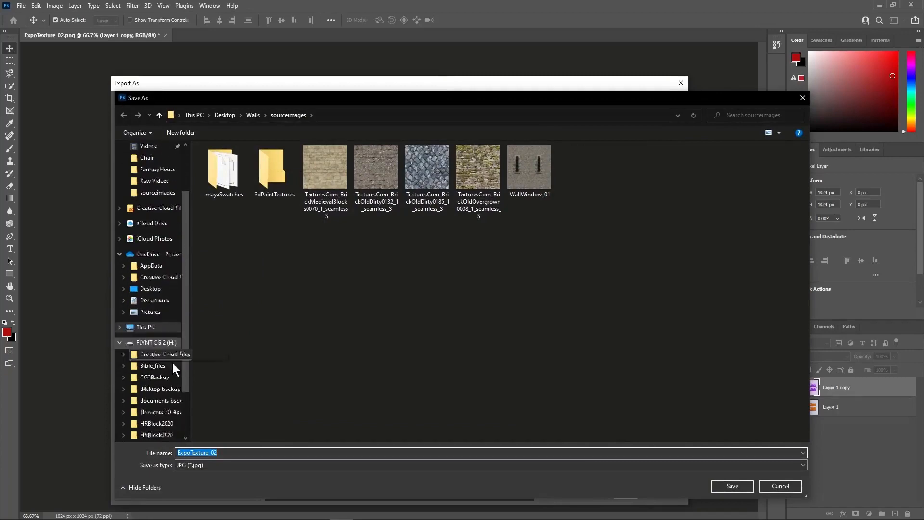
{"action": "left_click", "coordinate": [141, 392]}
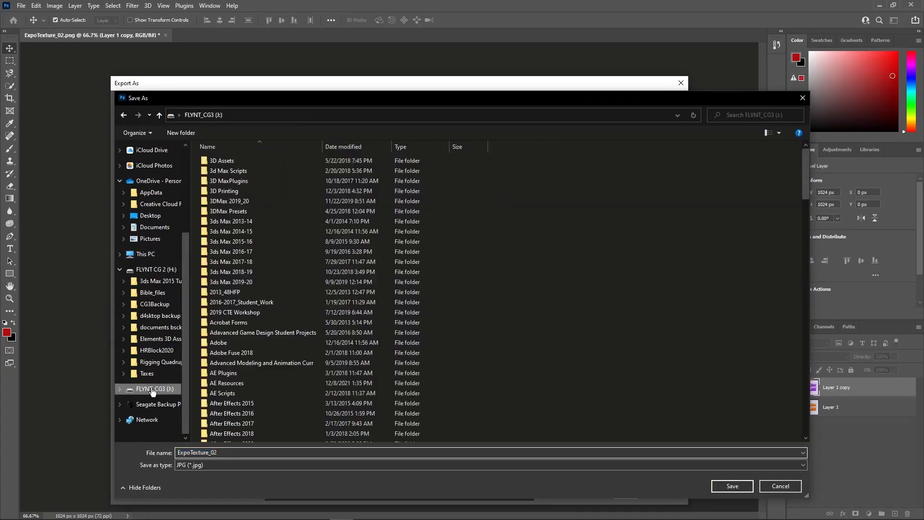
{"action": "scroll", "coordinate": [260, 337], "scroll_direction": "down", "scroll_amount": 5}
{"action": "scroll", "coordinate": [272, 348], "scroll_direction": "down", "scroll_amount": 19}
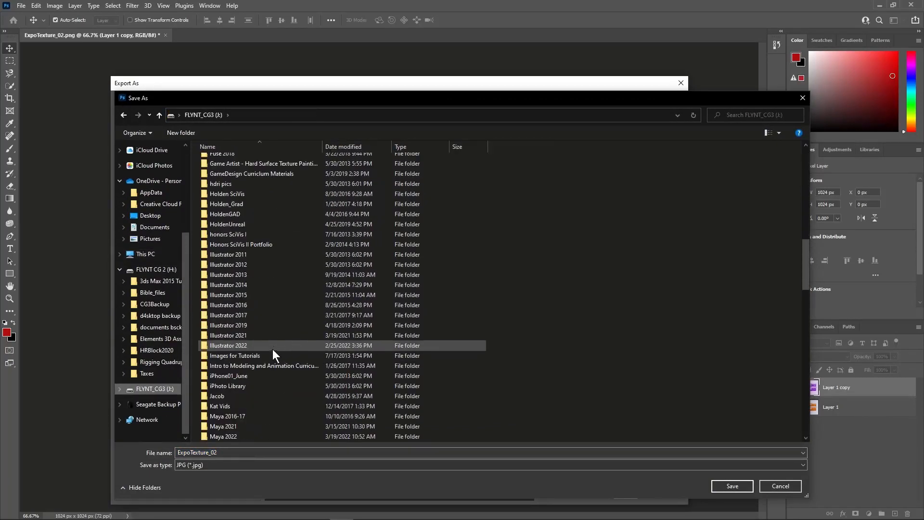
{"action": "scroll", "coordinate": [272, 354], "scroll_direction": "up", "scroll_amount": 8}
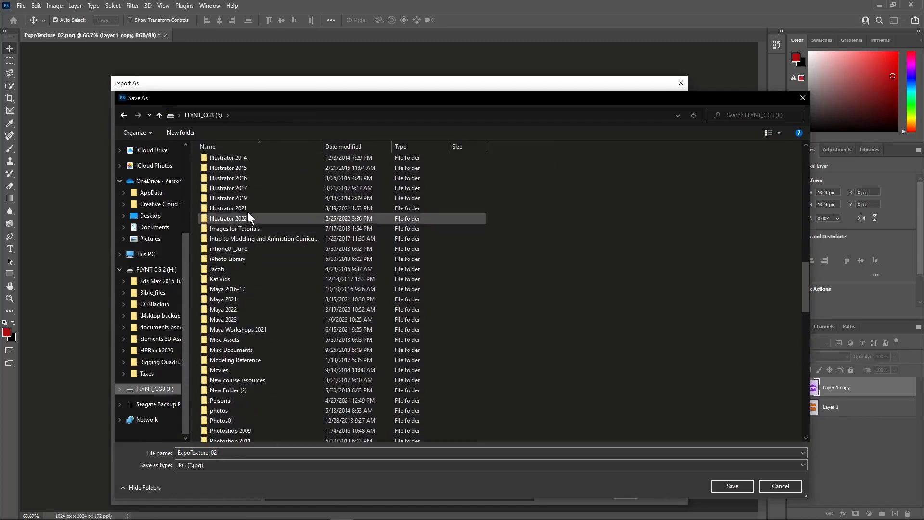
{"action": "scroll", "coordinate": [265, 285], "scroll_direction": "down", "scroll_amount": 2}
{"action": "double_click", "coordinate": [261, 260]}
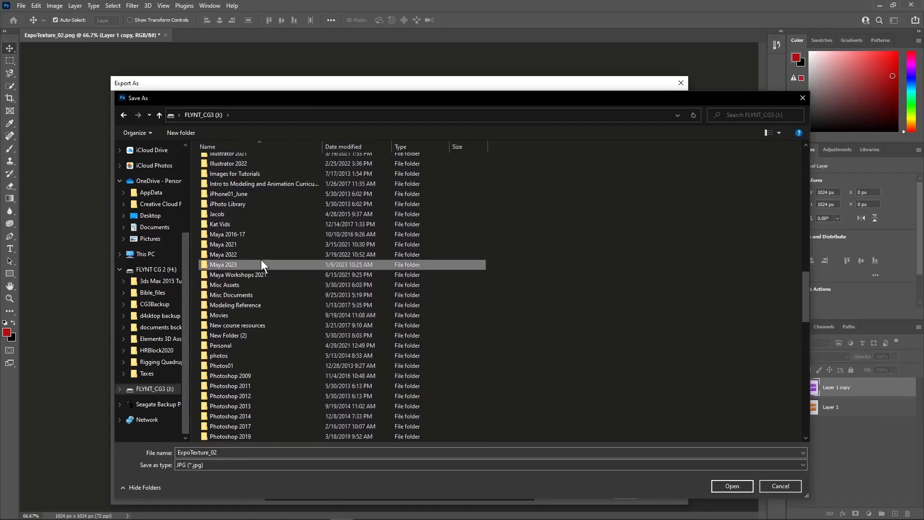
{"action": "double_click", "coordinate": [244, 221]}
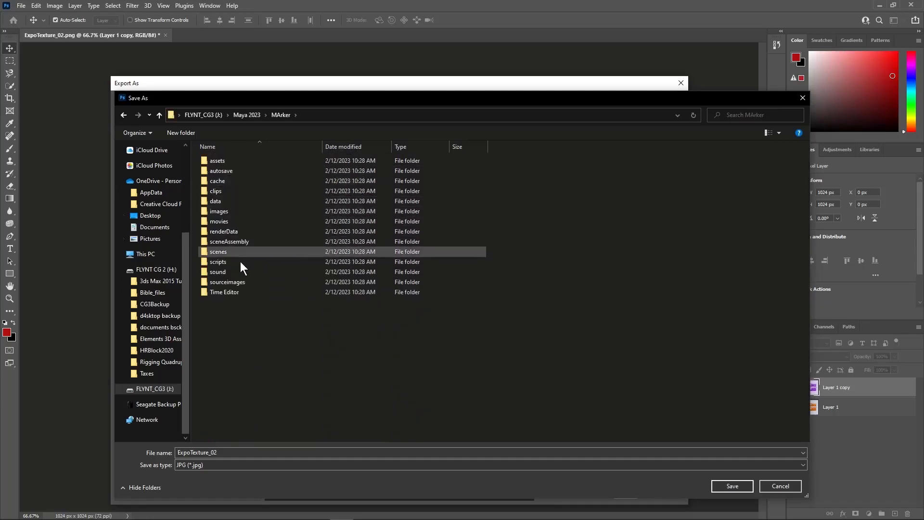
{"action": "double_click", "coordinate": [236, 282]}
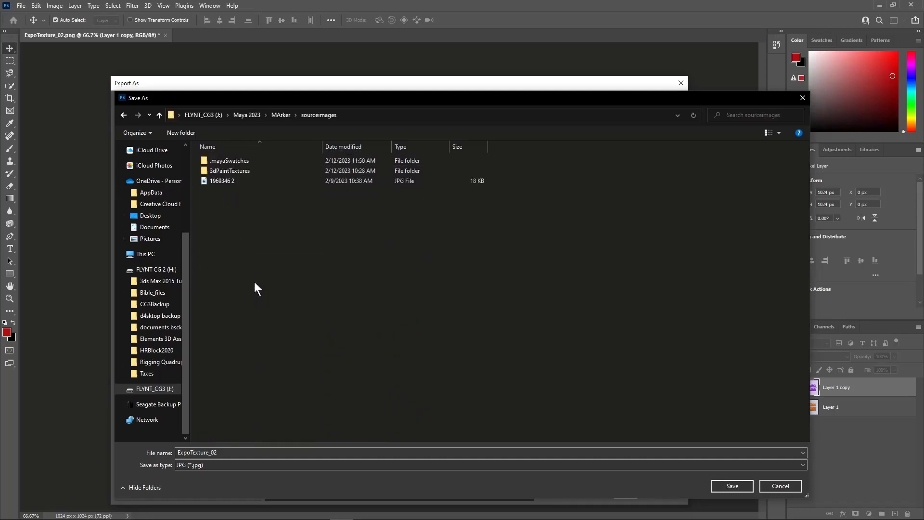
{"action": "left_click", "coordinate": [237, 453]}
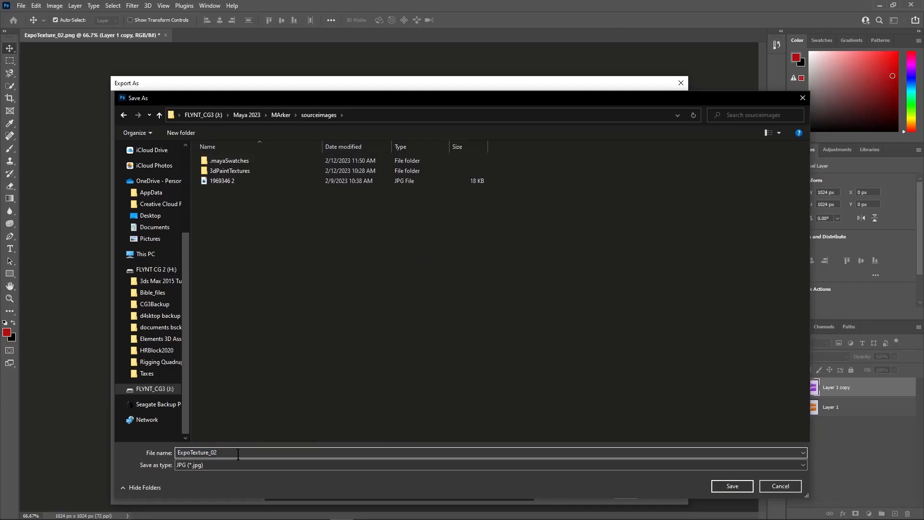
{"action": "key", "text": "BackSpace"}
{"action": "type", "text": "3"}
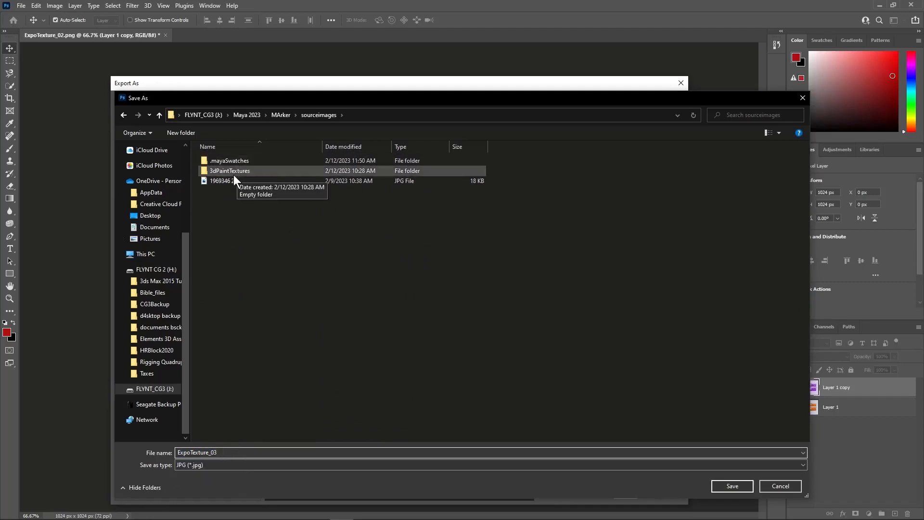
{"action": "left_click", "coordinate": [799, 463]}
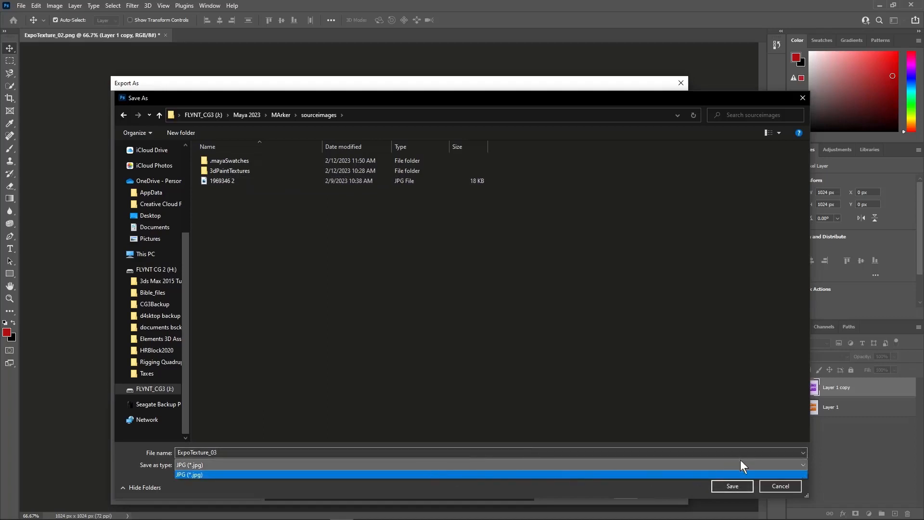
{"action": "left_click", "coordinate": [737, 484]}
{"action": "left_click", "coordinate": [737, 486]}
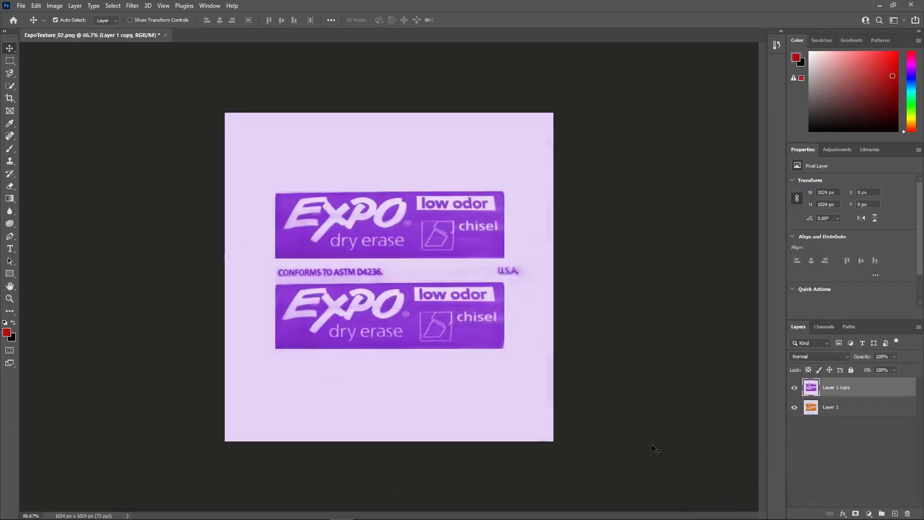
Switch to Maya and assign a new aiStandardSurface material to the body cylinder of the front marker in Marker02.
{"action": "left_click", "coordinate": [879, 4]}
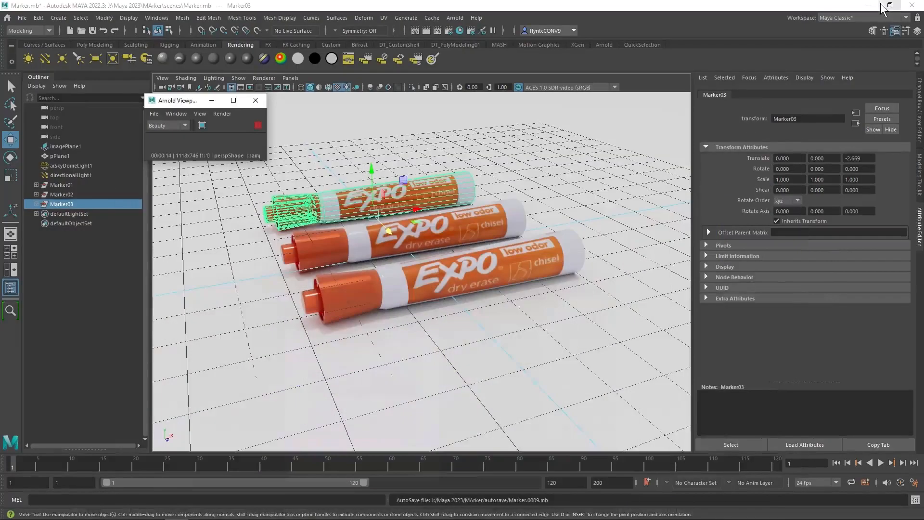
{"action": "left_click", "coordinate": [393, 192]}
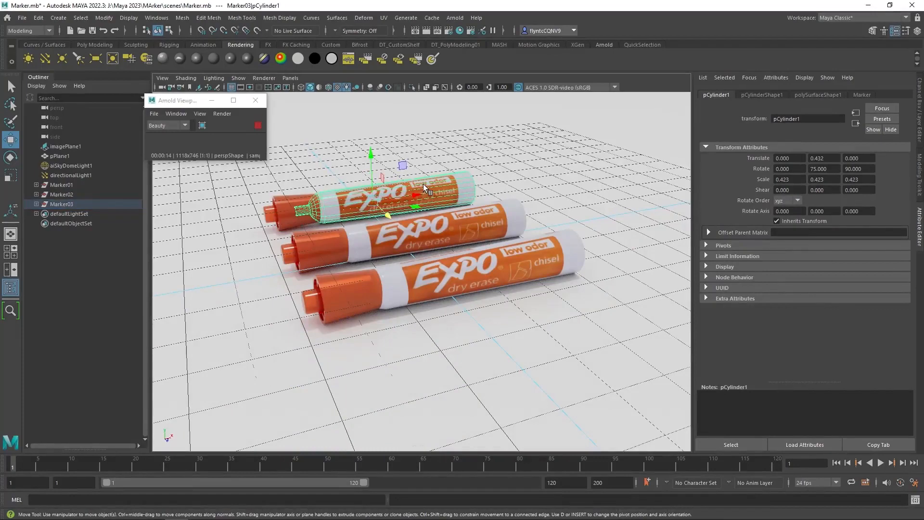
{"action": "left_click", "coordinate": [480, 272]}
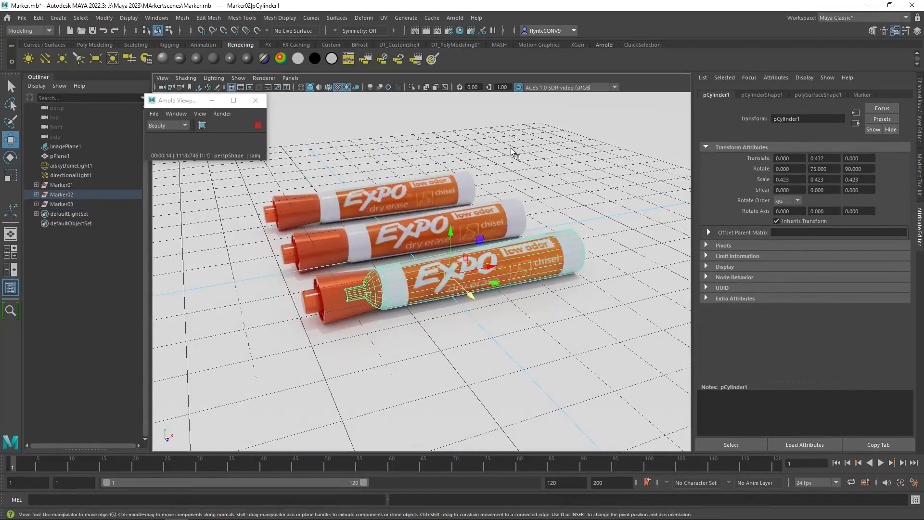
{"action": "right_click", "coordinate": [511, 149]}
{"action": "left_click", "coordinate": [497, 394]}
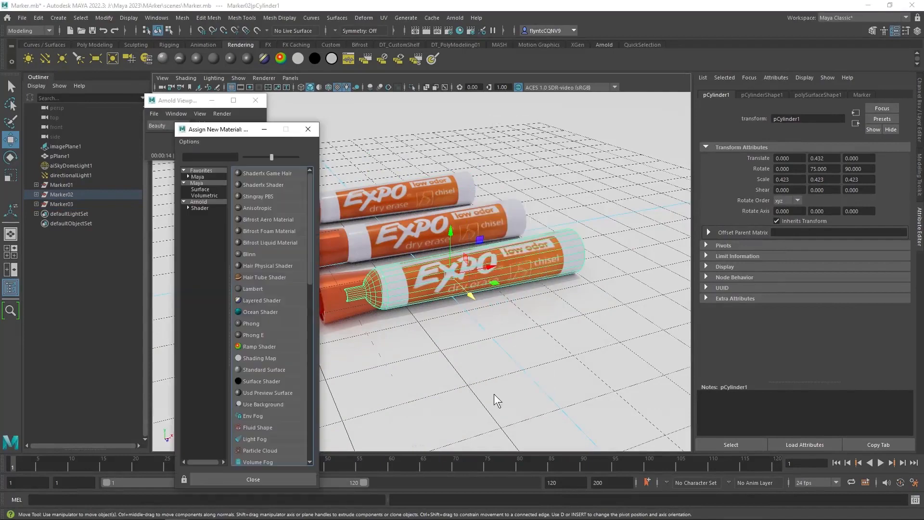
{"action": "left_click", "coordinate": [219, 202]}
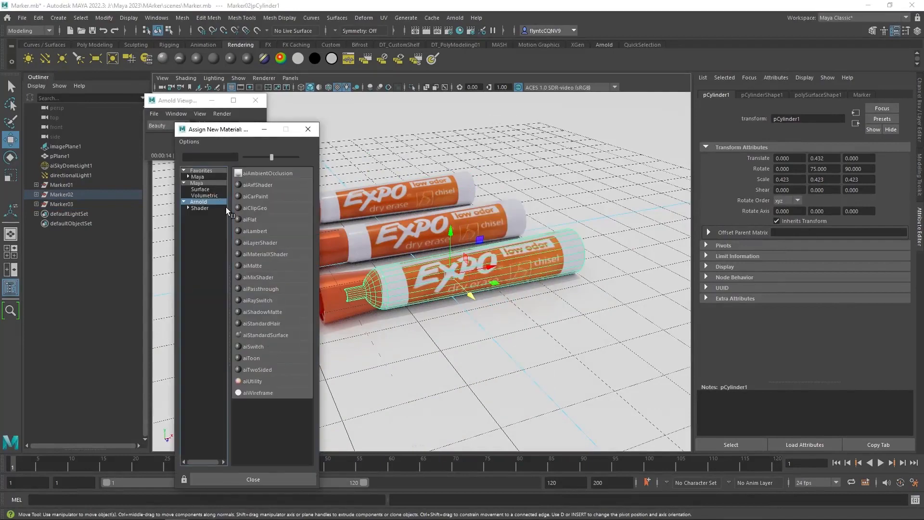
{"action": "left_click", "coordinate": [290, 334]}
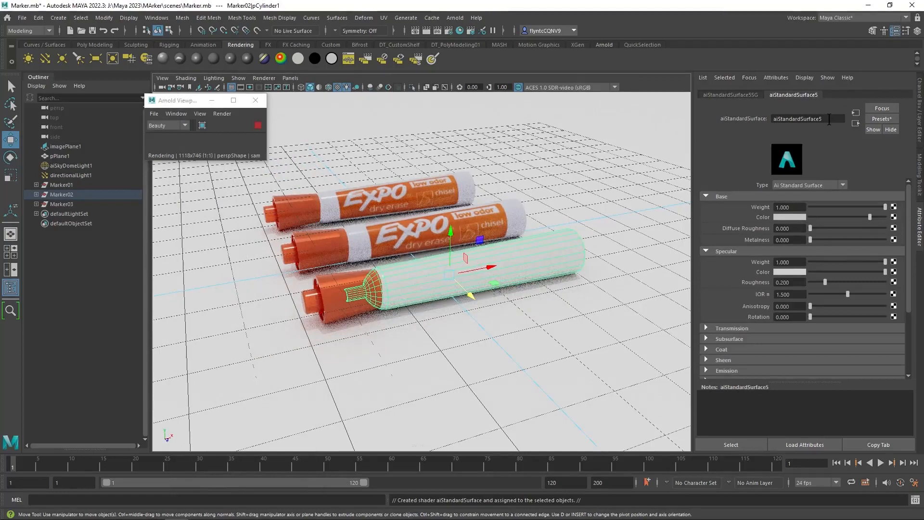
Rename the new shader bodyPurple.
{"action": "left_click_drag", "start_coordinate": [829, 120], "coordinate": [717, 116]}
{"action": "type", "text": "bodyPu"}
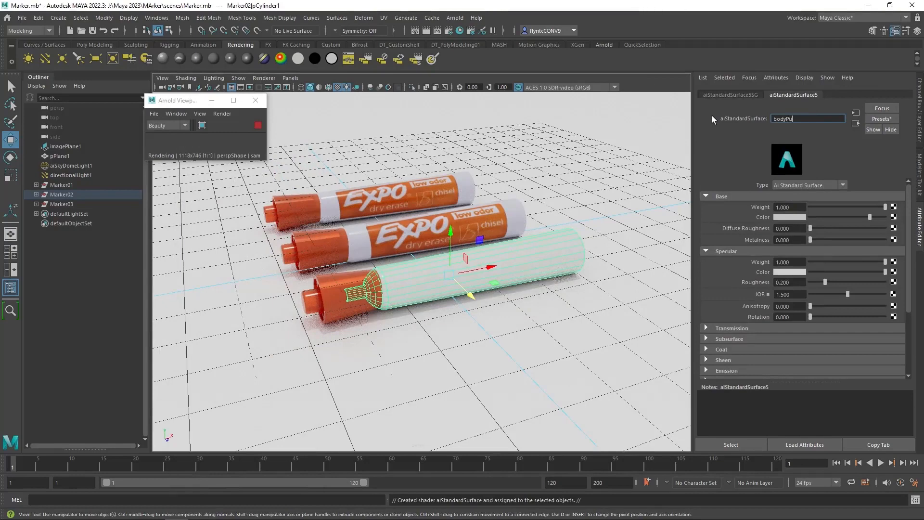
{"action": "type", "text": "rple"}
{"action": "key", "text": "Return"}
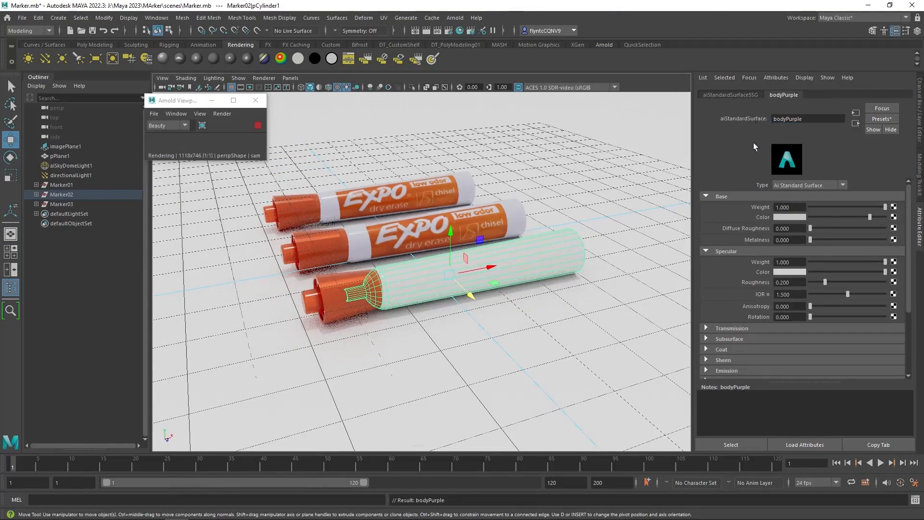
Connect a File texture using ExpoTexture_03.jpg from sourceimages to the bodyPurple shader's base color.
{"action": "left_click", "coordinate": [893, 217]}
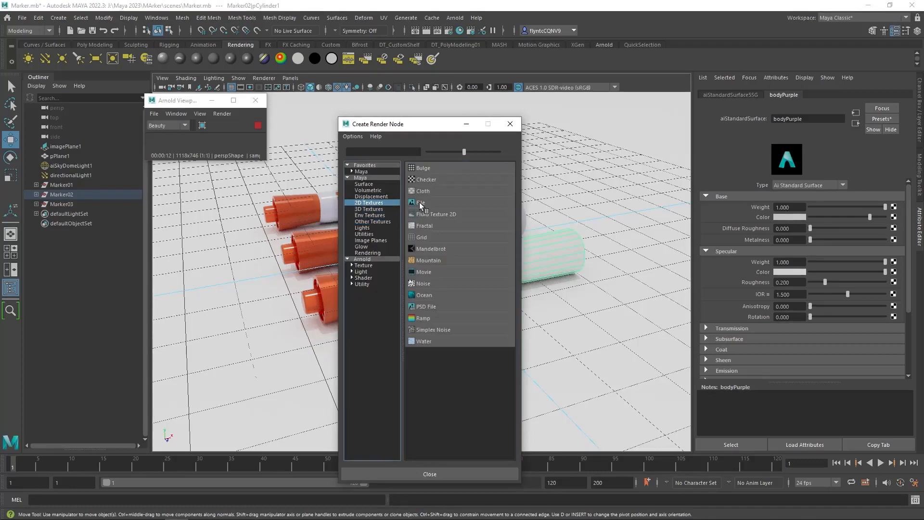
{"action": "left_click", "coordinate": [420, 203]}
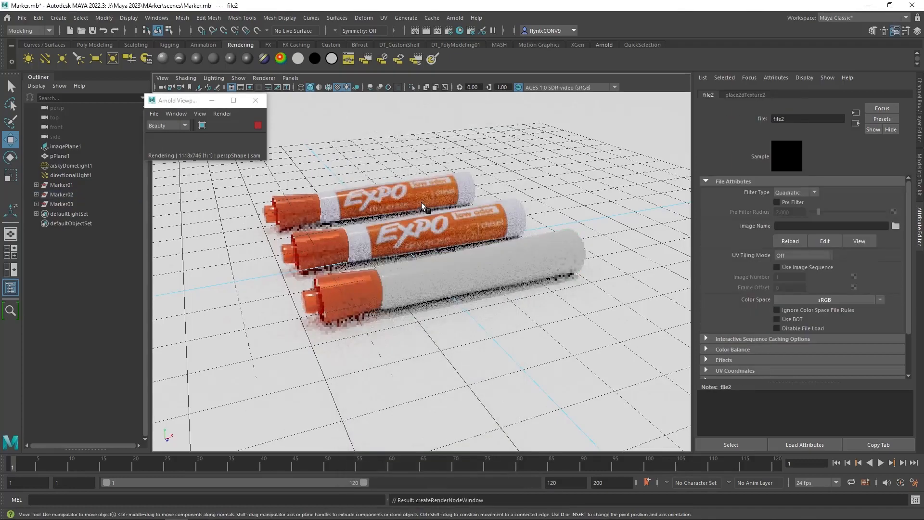
{"action": "left_click", "coordinate": [895, 226]}
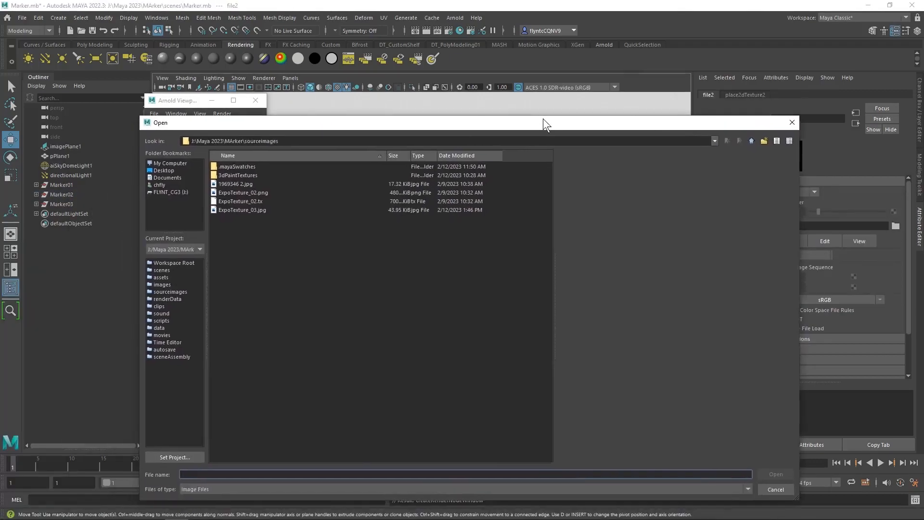
{"action": "left_click", "coordinate": [247, 207]}
{"action": "left_click", "coordinate": [780, 471]}
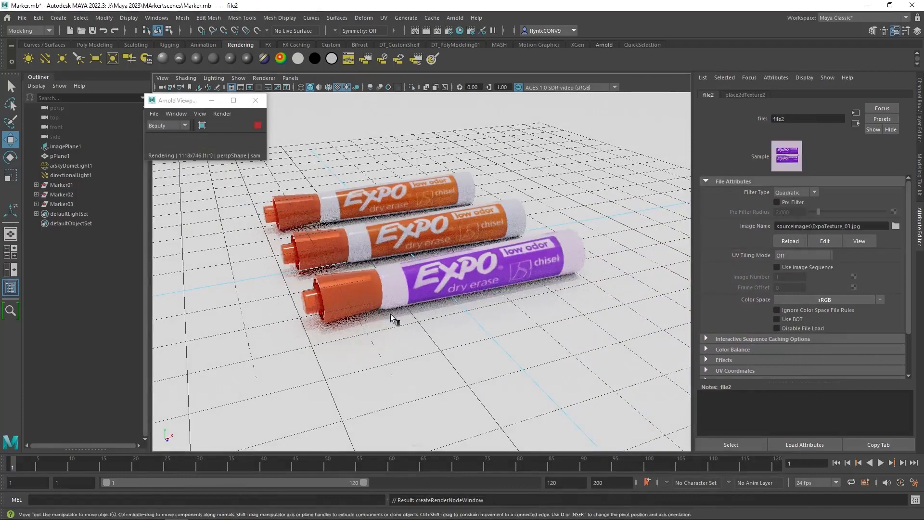
Select the front marker's cap and assign it a new aiStandardSurface material.
{"action": "left_click", "coordinate": [371, 301]}
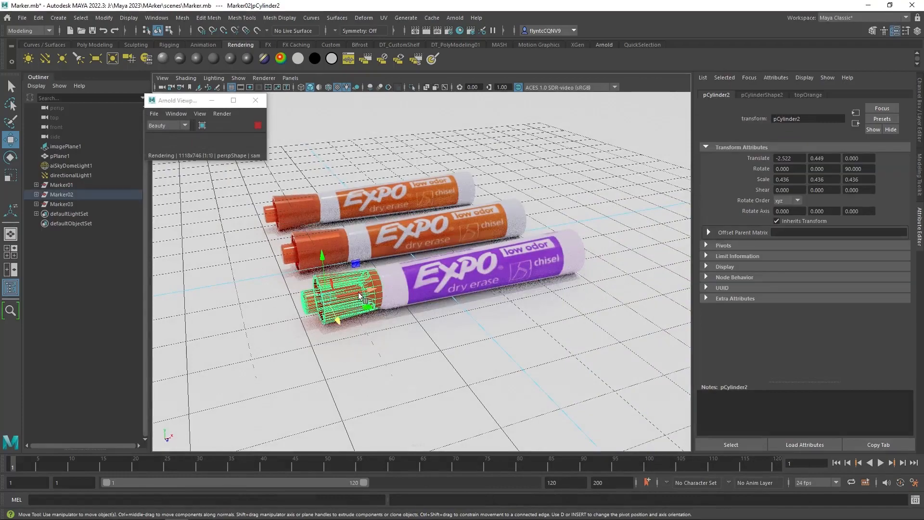
{"action": "scroll", "coordinate": [426, 287], "scroll_direction": "down", "scroll_amount": 3}
{"action": "scroll", "coordinate": [425, 288], "scroll_direction": "up", "scroll_amount": 5}
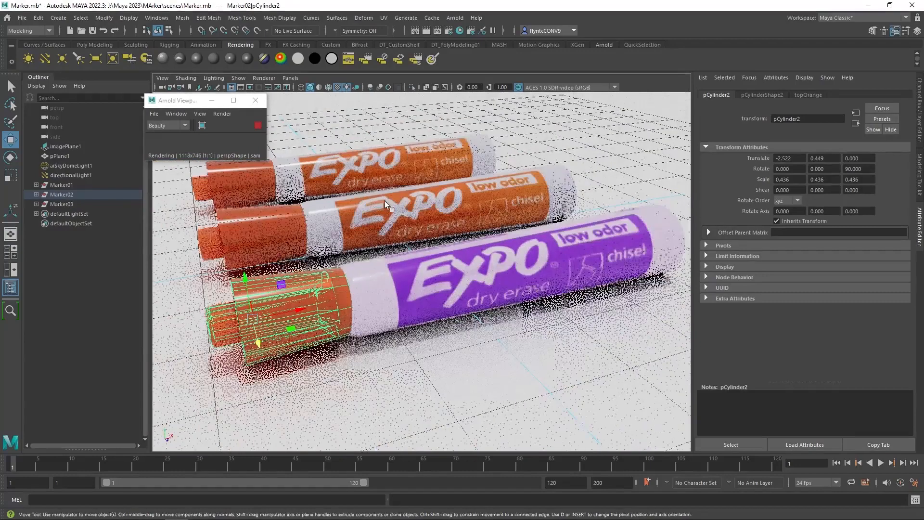
{"action": "right_click", "coordinate": [386, 118]}
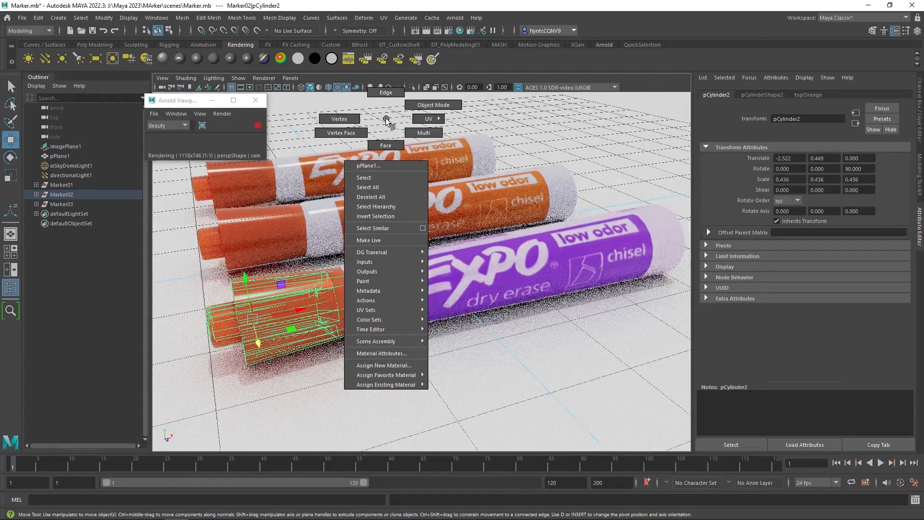
{"action": "left_click", "coordinate": [402, 367]}
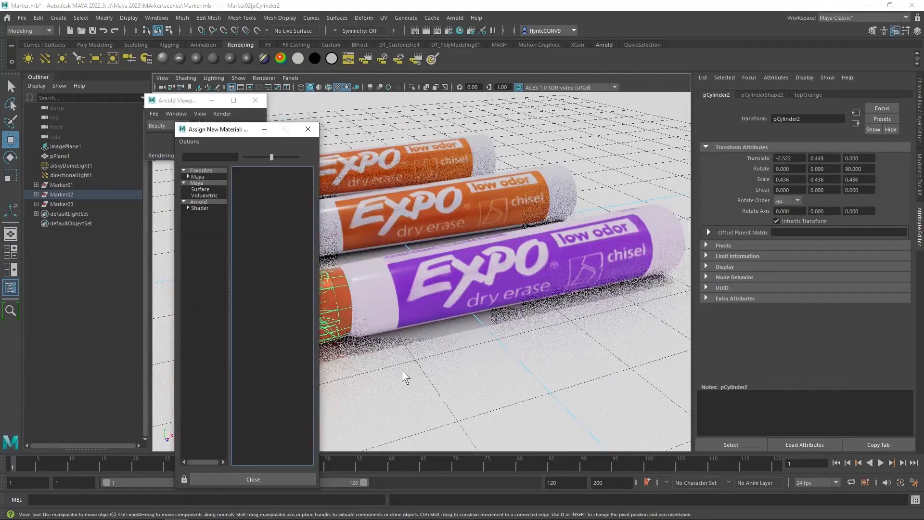
{"action": "left_click", "coordinate": [211, 200]}
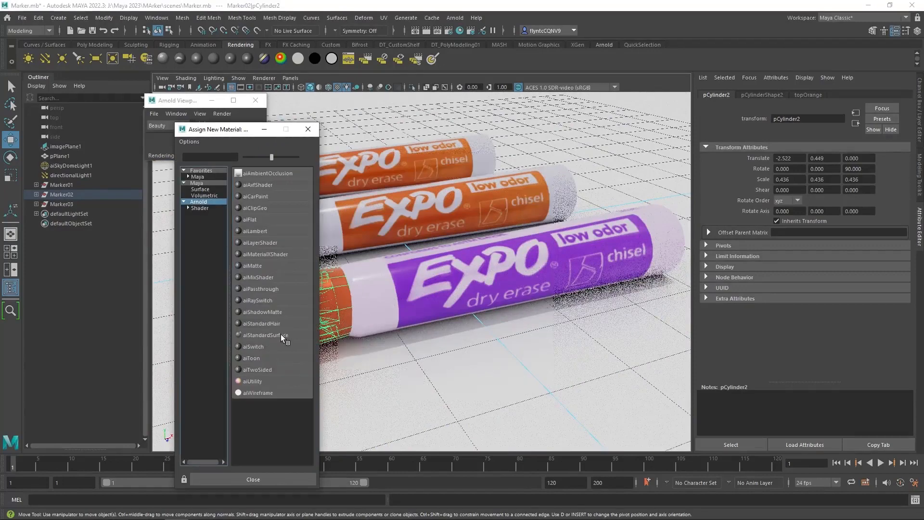
{"action": "left_click", "coordinate": [281, 334]}
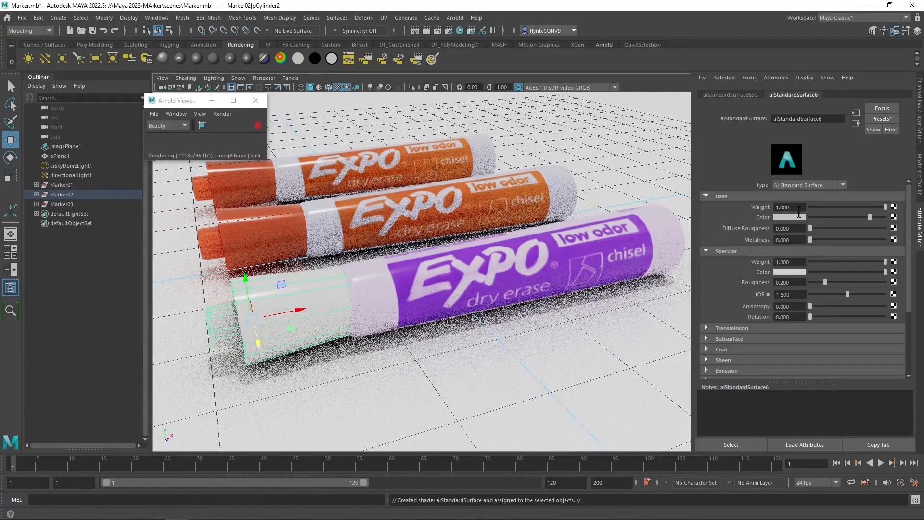
Set the cap shader's base color by sampling the purple of the label in the viewport.
{"action": "left_click", "coordinate": [790, 218]}
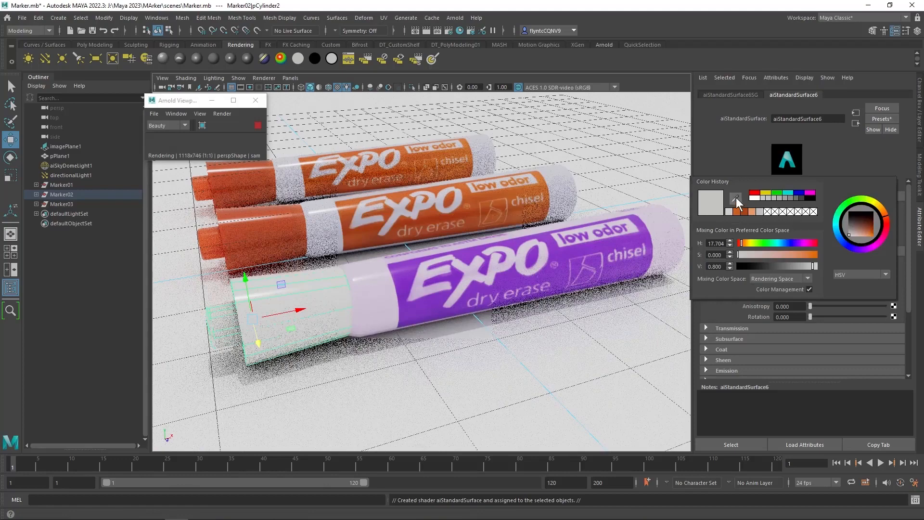
{"action": "left_click", "coordinate": [402, 278]}
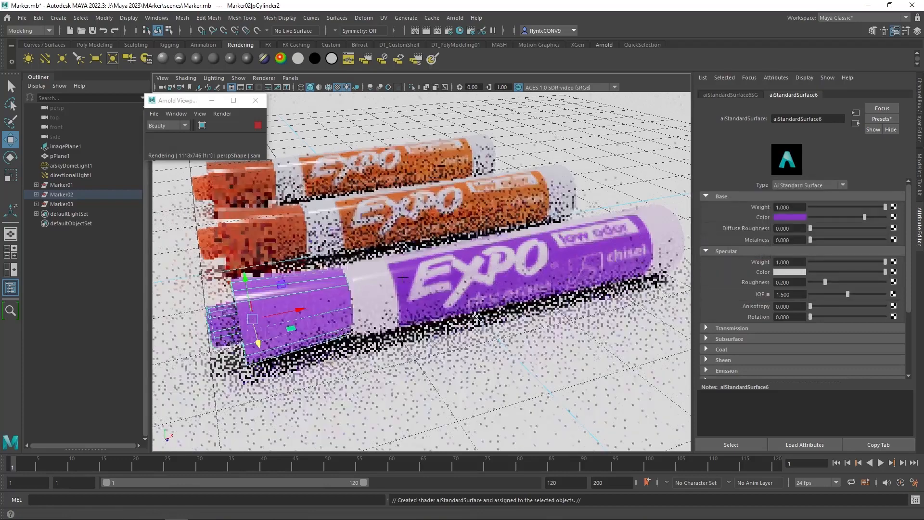
Set the cap shader's transmission weight to 0.5 and its transmission color to a light purple.
{"action": "left_click", "coordinate": [705, 329]}
{"action": "scroll", "coordinate": [819, 331], "scroll_direction": "down", "scroll_amount": 3}
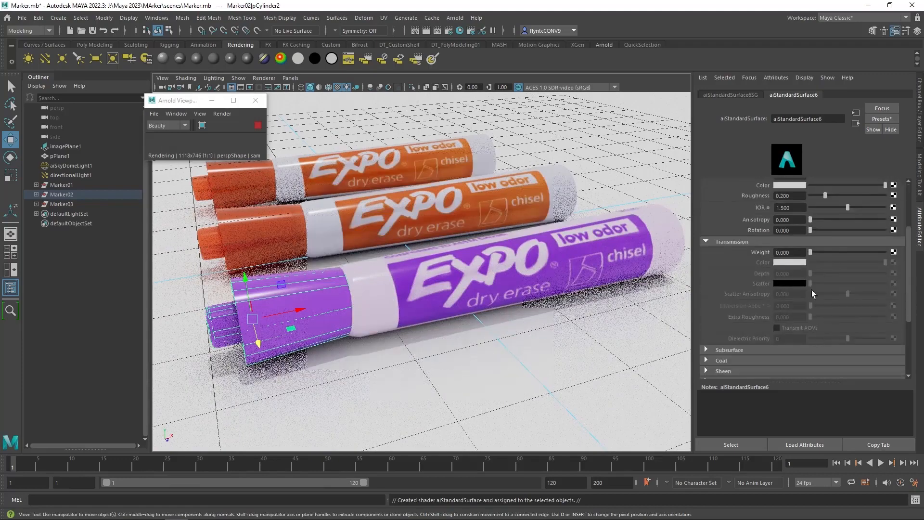
{"action": "left_click_drag", "start_coordinate": [810, 249], "coordinate": [846, 252]}
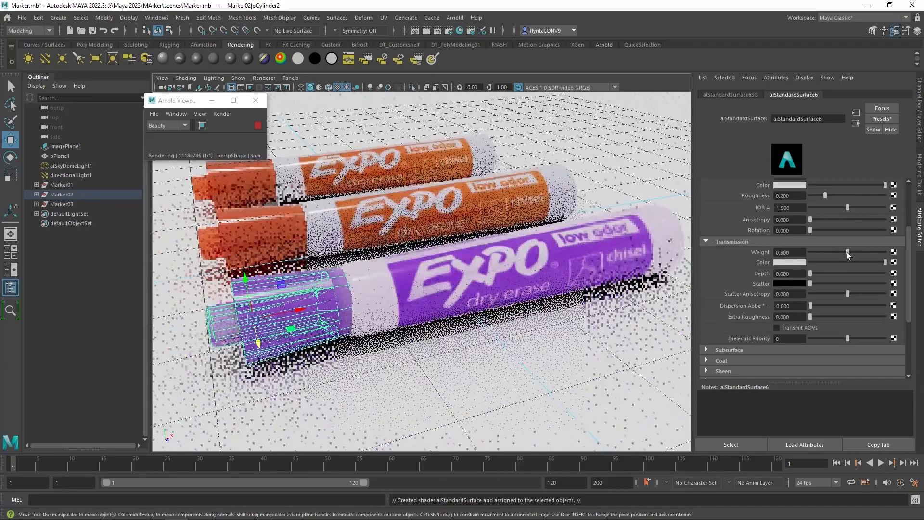
{"action": "left_click", "coordinate": [798, 261]}
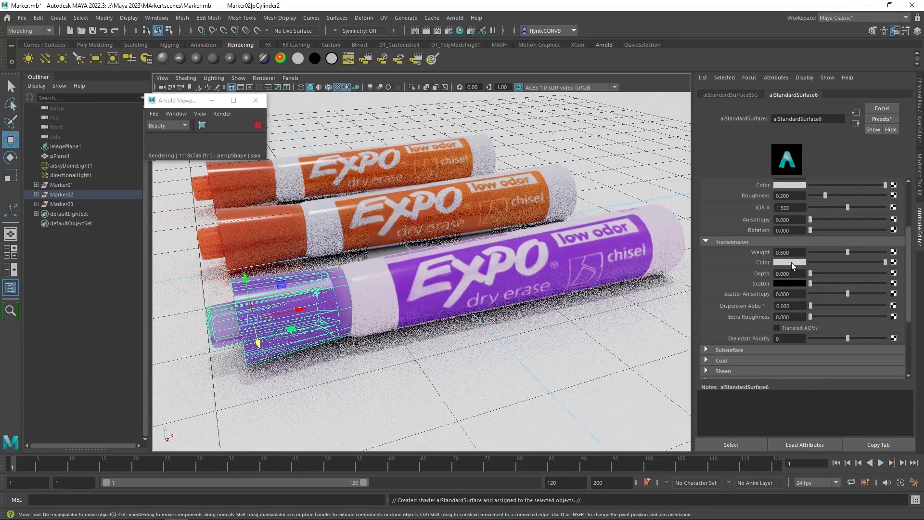
{"action": "left_click", "coordinate": [792, 262]}
{"action": "left_click_drag", "start_coordinate": [743, 300], "coordinate": [795, 303]}
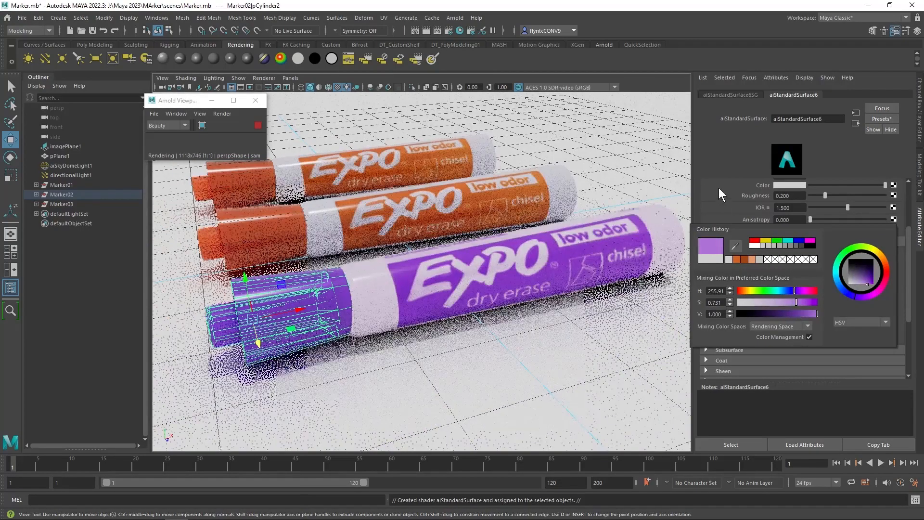
{"action": "left_click", "coordinate": [395, 192]}
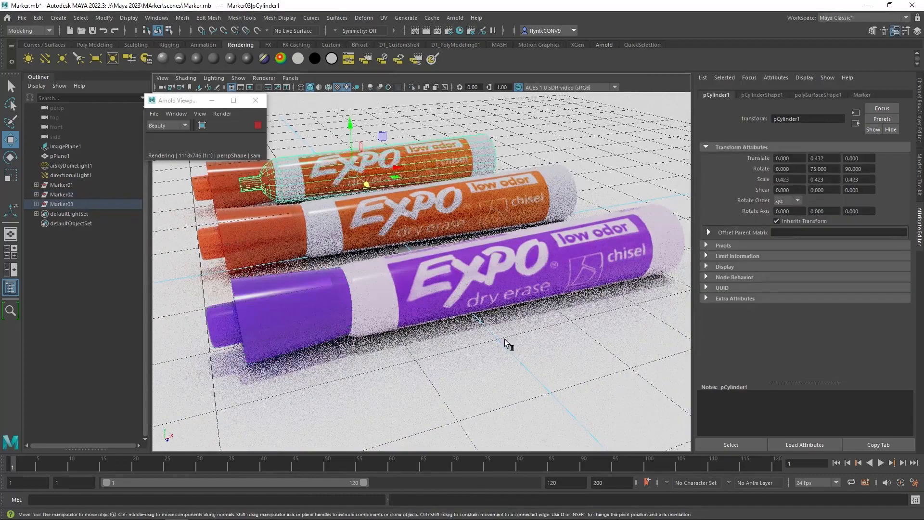
Move the front marker's cap off the body along X to about -3.45.
{"action": "left_click", "coordinate": [301, 314]}
{"action": "left_click_drag", "start_coordinate": [295, 314], "coordinate": [283, 312]}
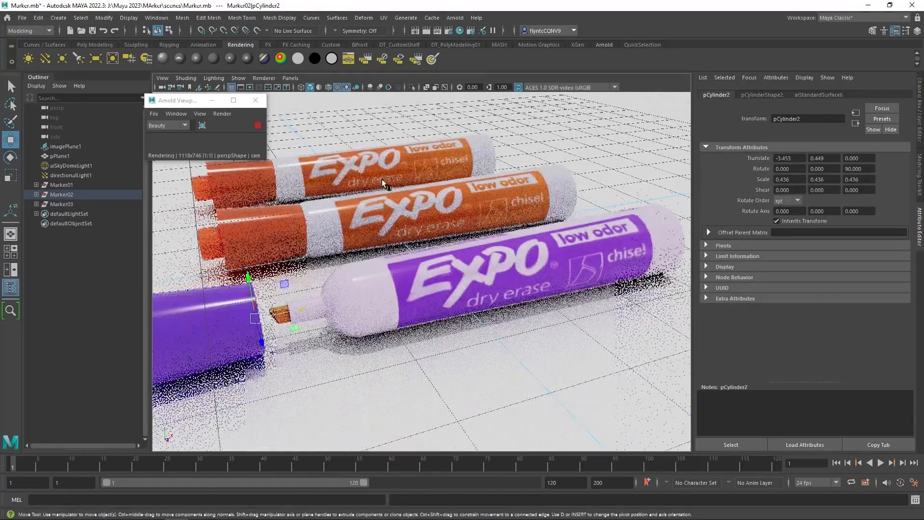
Assign a new aiStandardSurface material to the front marker's exposed tip.
{"action": "right_click", "coordinate": [404, 119]}
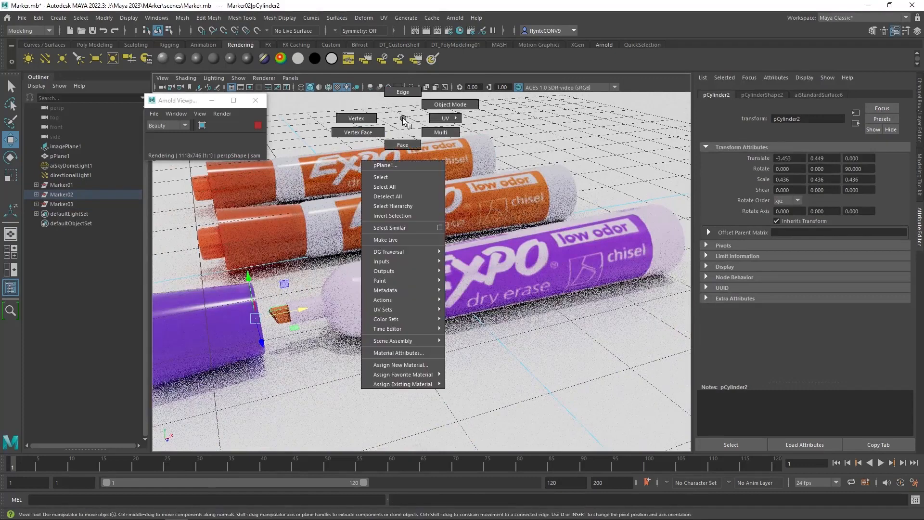
{"action": "left_click", "coordinate": [401, 365]}
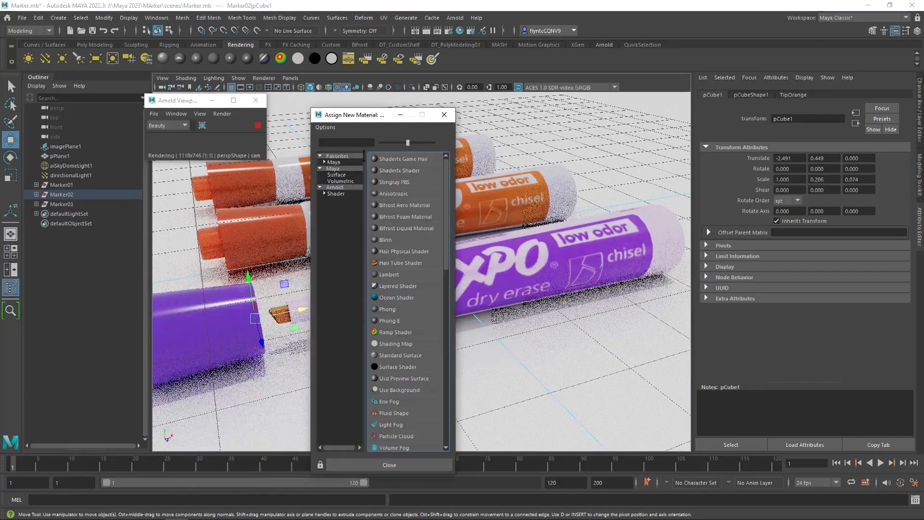
{"action": "left_click", "coordinate": [343, 187]}
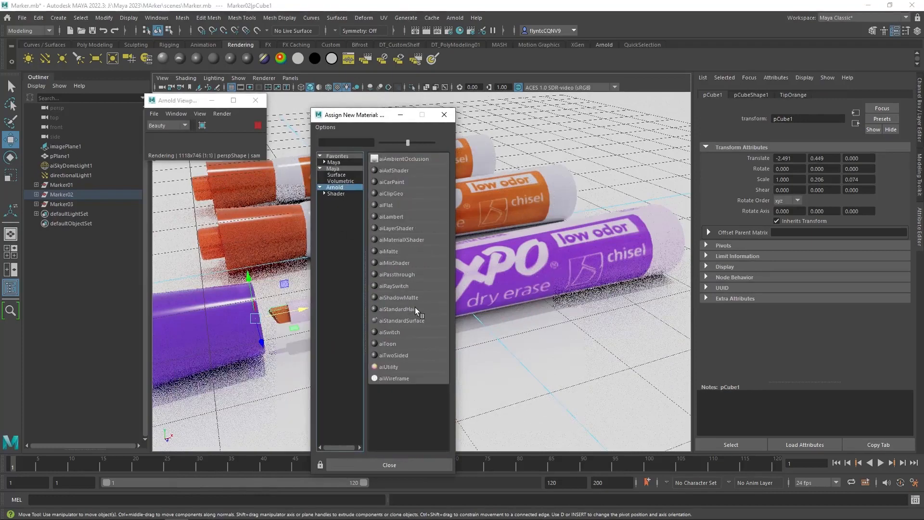
{"action": "left_click", "coordinate": [419, 319]}
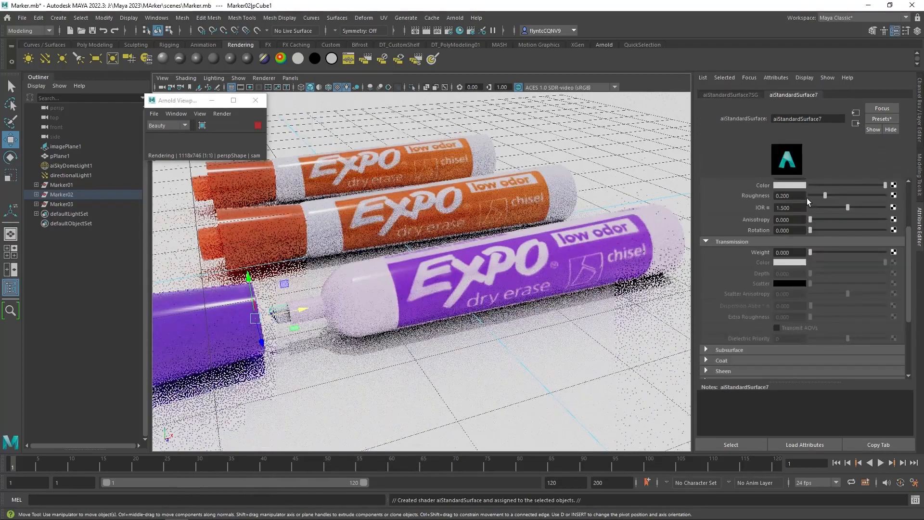
{"action": "left_click", "coordinate": [705, 242]}
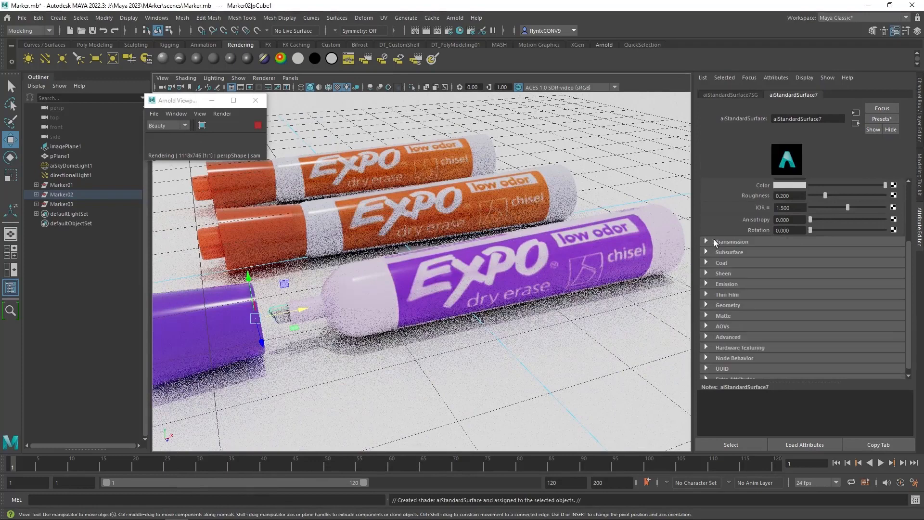
Set the tip shader's base color by sampling the purple label in the viewport.
{"action": "left_click", "coordinate": [795, 218]}
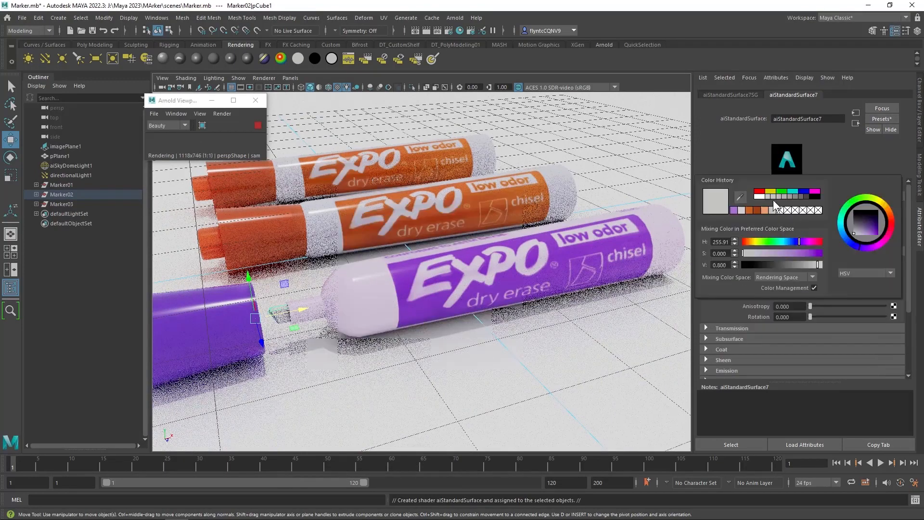
{"action": "left_click", "coordinate": [738, 195]}
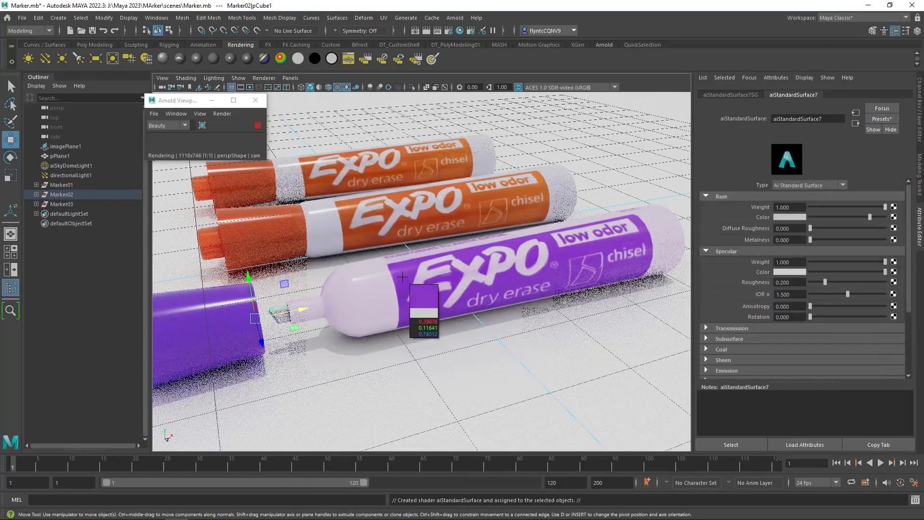
{"action": "left_click", "coordinate": [403, 279]}
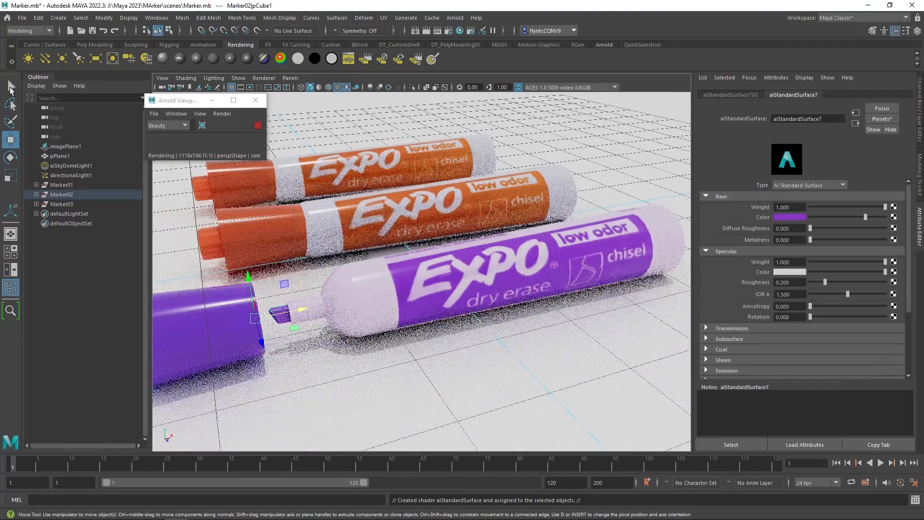
Select the back marker's body in Marker03 and assign it a new aiStandardSurface material.
{"action": "left_click_drag", "start_coordinate": [356, 245], "coordinate": [392, 320]}
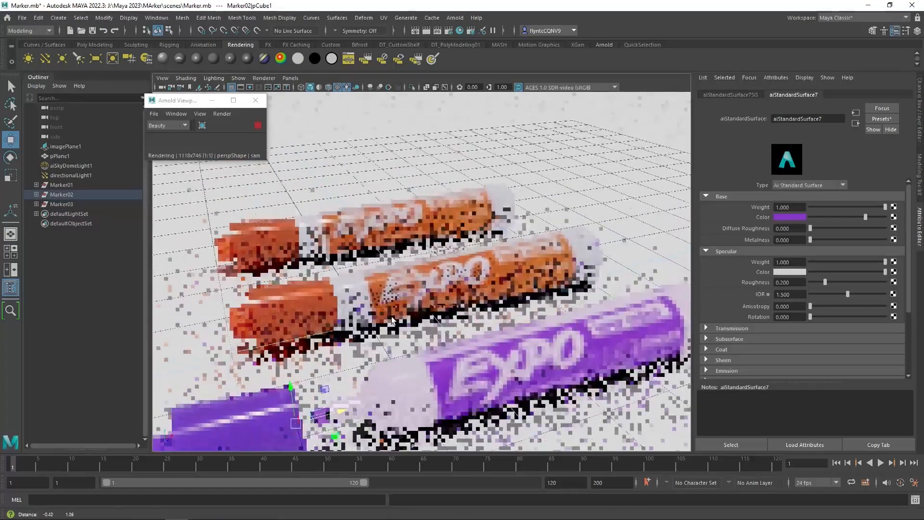
{"action": "left_click", "coordinate": [423, 217]}
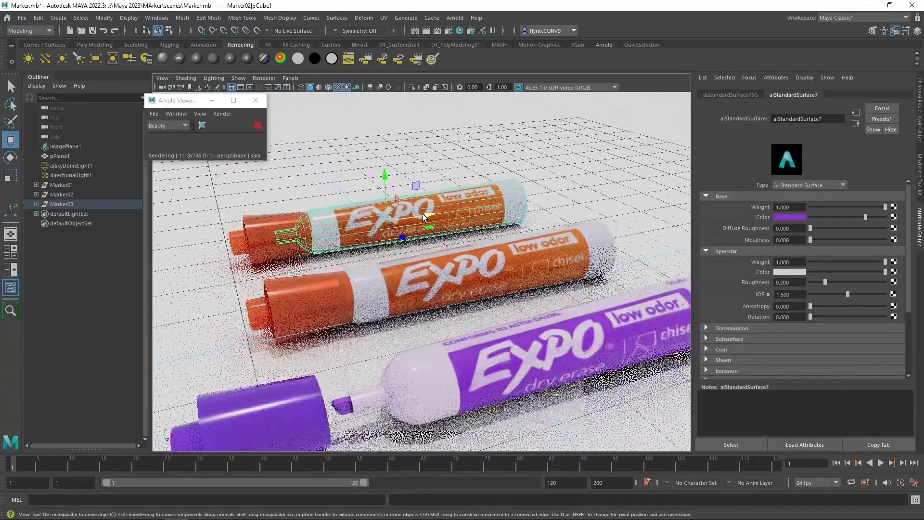
{"action": "right_click", "coordinate": [397, 114]}
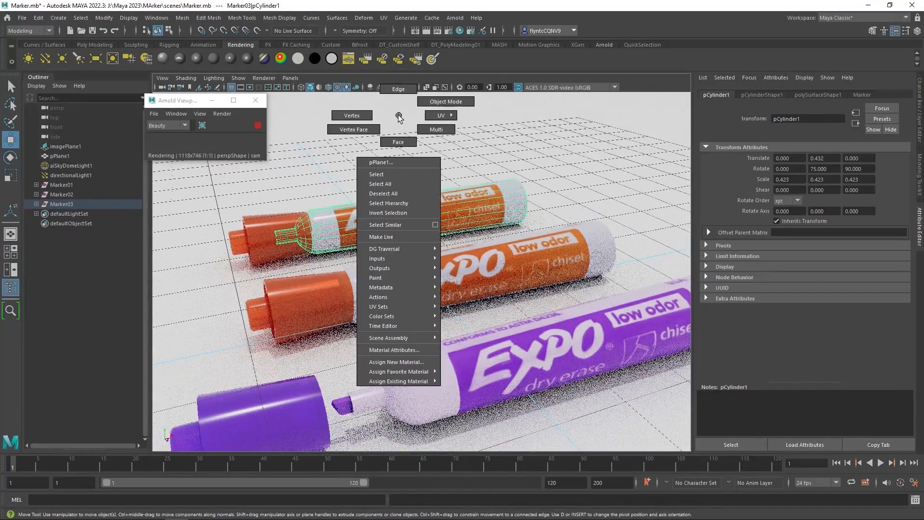
{"action": "left_click", "coordinate": [411, 362]}
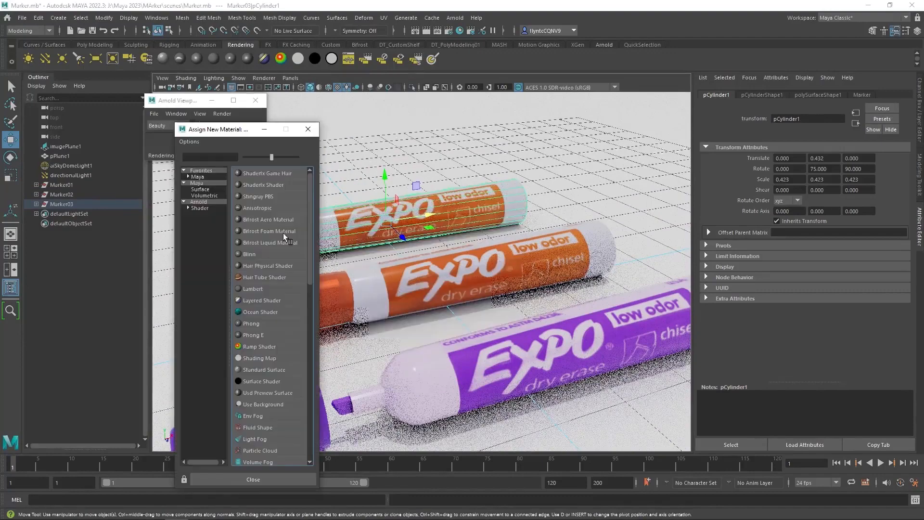
{"action": "left_click", "coordinate": [215, 201]}
{"action": "left_click", "coordinate": [281, 337]}
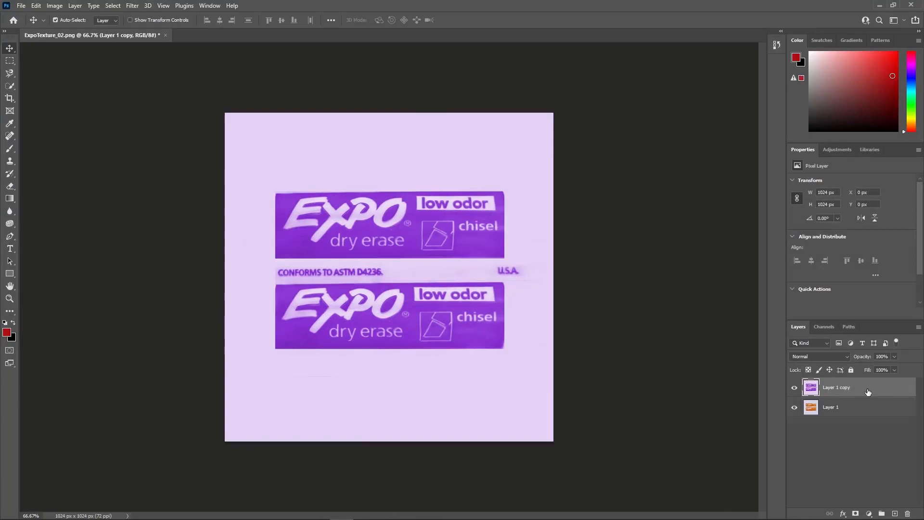
Switch to Photoshop and duplicate the purple label layer as Layer 1 copy 2.
{"action": "right_click", "coordinate": [868, 391]}
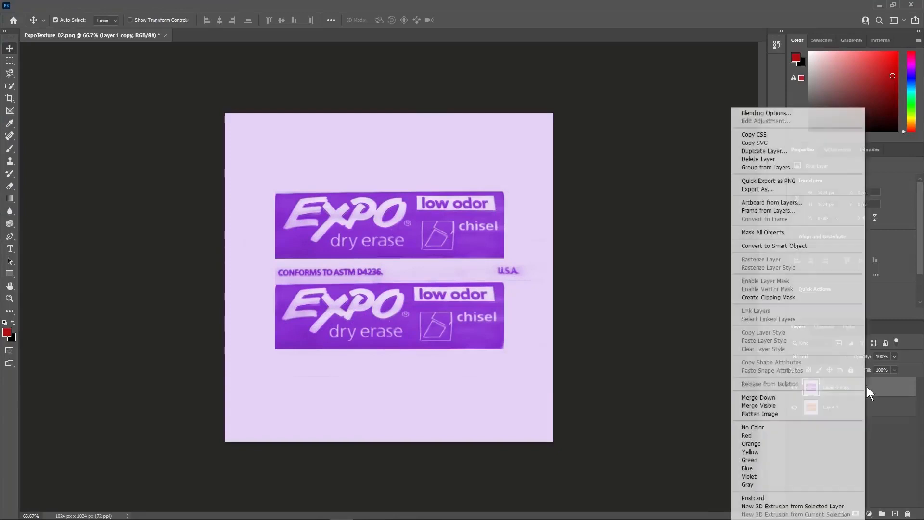
{"action": "left_click", "coordinate": [764, 151]}
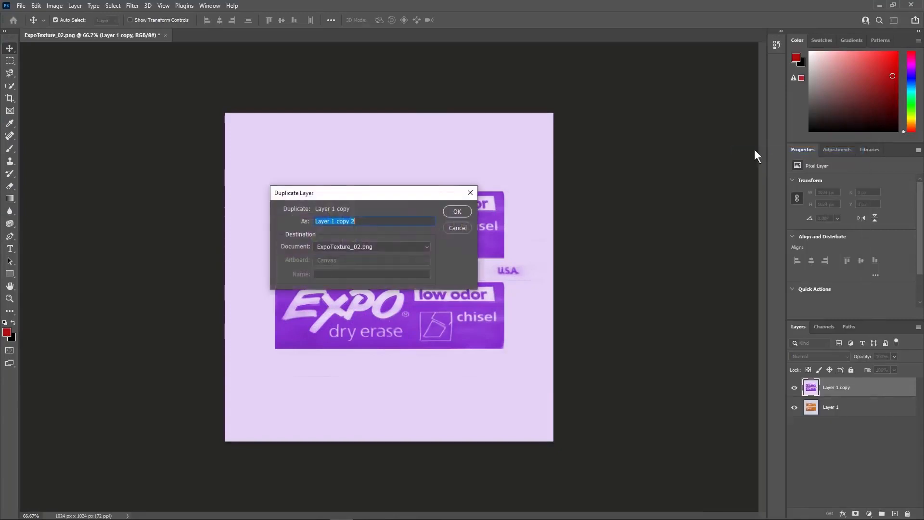
{"action": "left_click", "coordinate": [465, 209]}
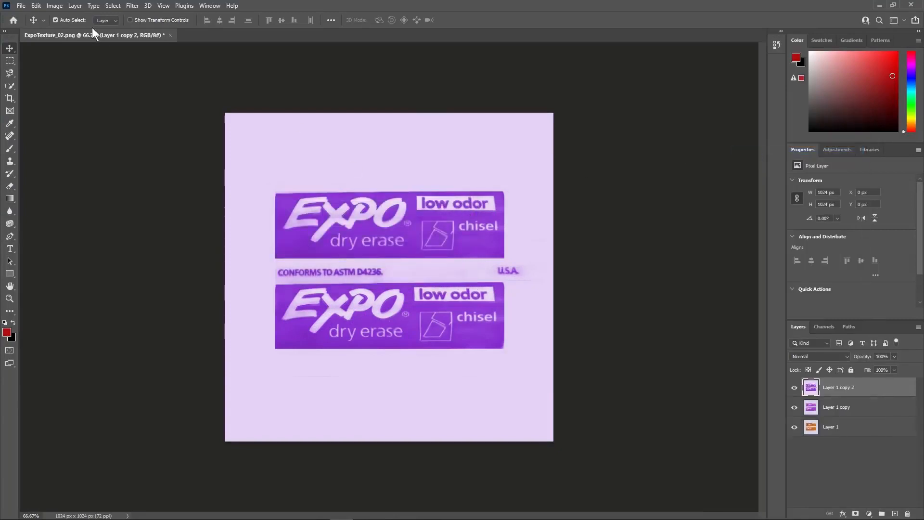
Colorize the duplicated label layer with Hue/Saturation at hue 303, saturation 62 and lightness 11 to make it pink.
{"action": "left_click", "coordinate": [55, 7]}
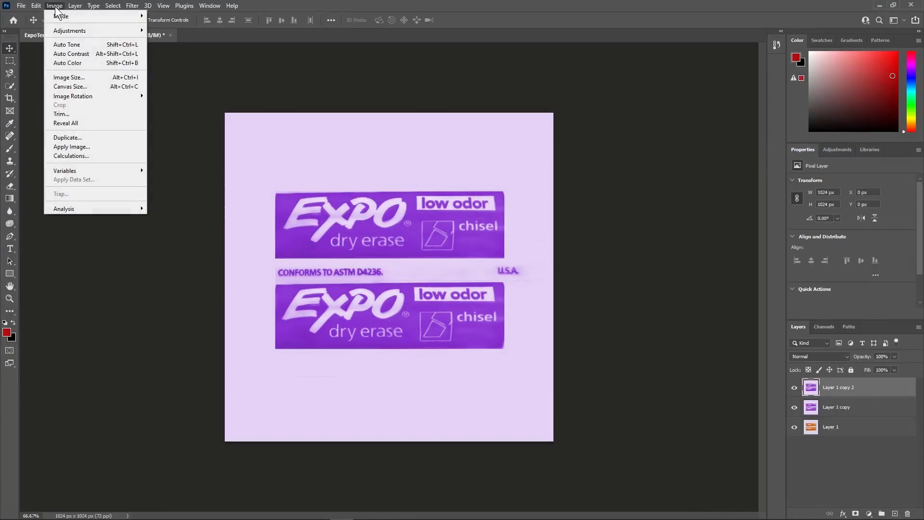
{"action": "mouse_move", "coordinate": [70, 31]}
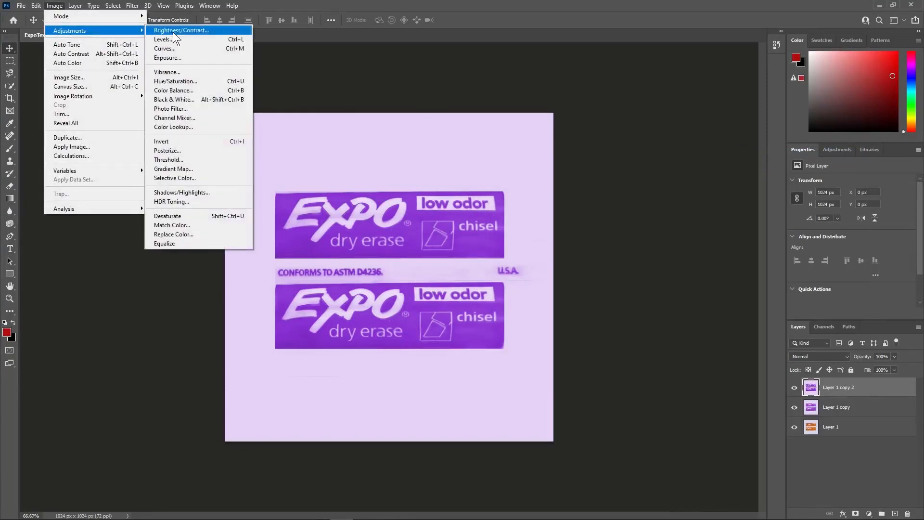
{"action": "left_click", "coordinate": [184, 80]}
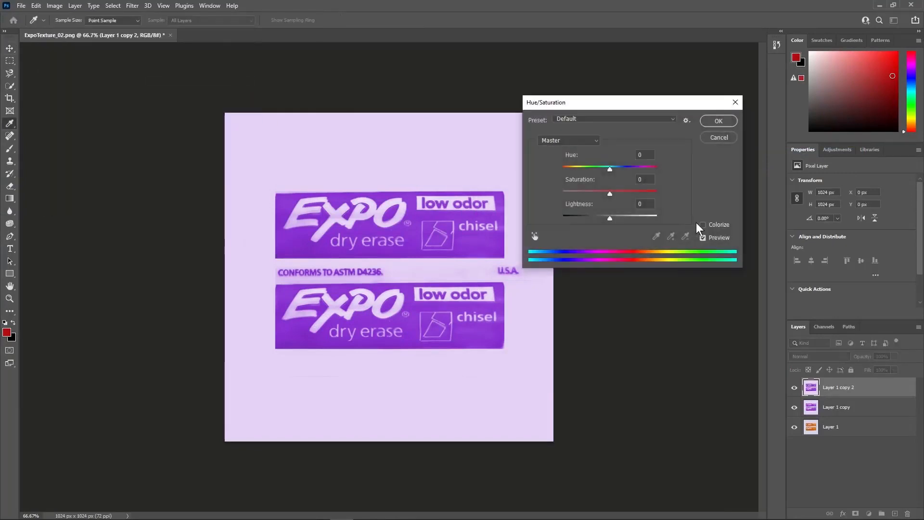
{"action": "left_click", "coordinate": [703, 225]}
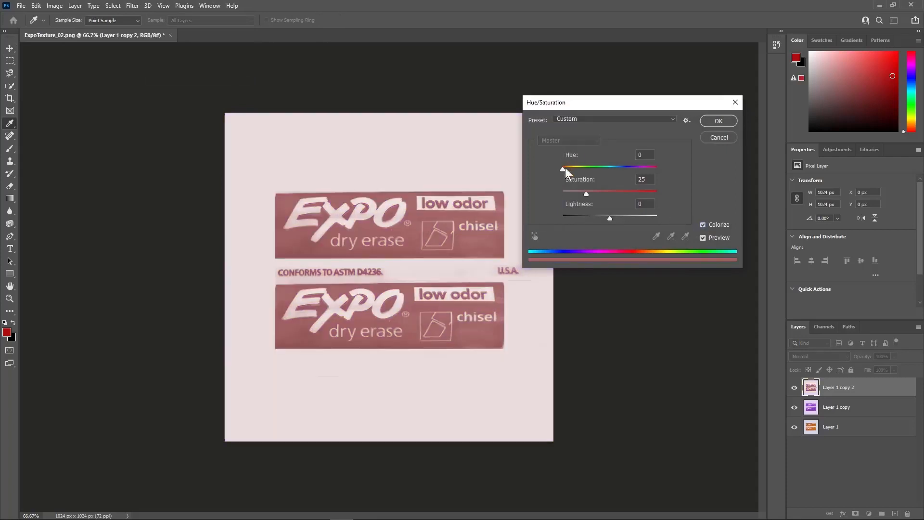
{"action": "left_click_drag", "start_coordinate": [564, 168], "coordinate": [644, 166]}
{"action": "left_click_drag", "start_coordinate": [612, 193], "coordinate": [616, 218]}
{"action": "left_click_drag", "start_coordinate": [642, 166], "coordinate": [651, 166]}
{"action": "left_click_drag", "start_coordinate": [601, 193], "coordinate": [616, 219]}
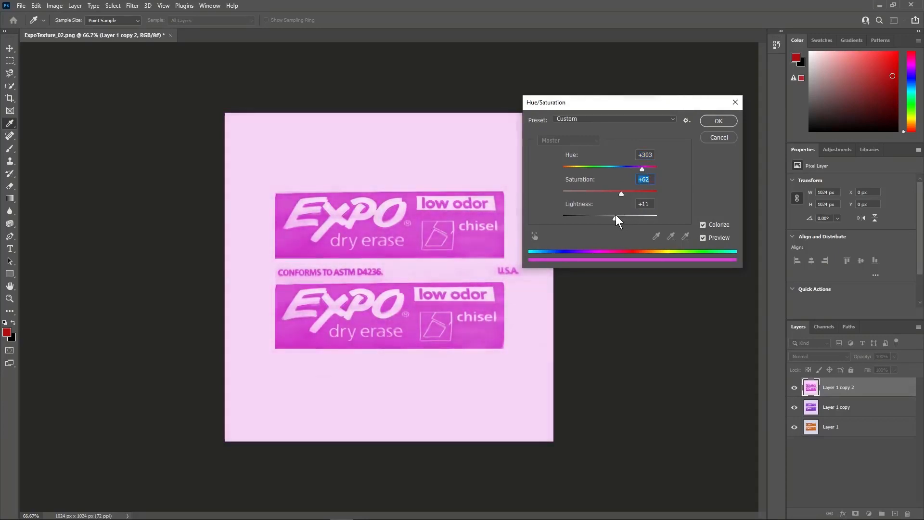
{"action": "left_click", "coordinate": [614, 219]}
{"action": "left_click", "coordinate": [718, 121]}
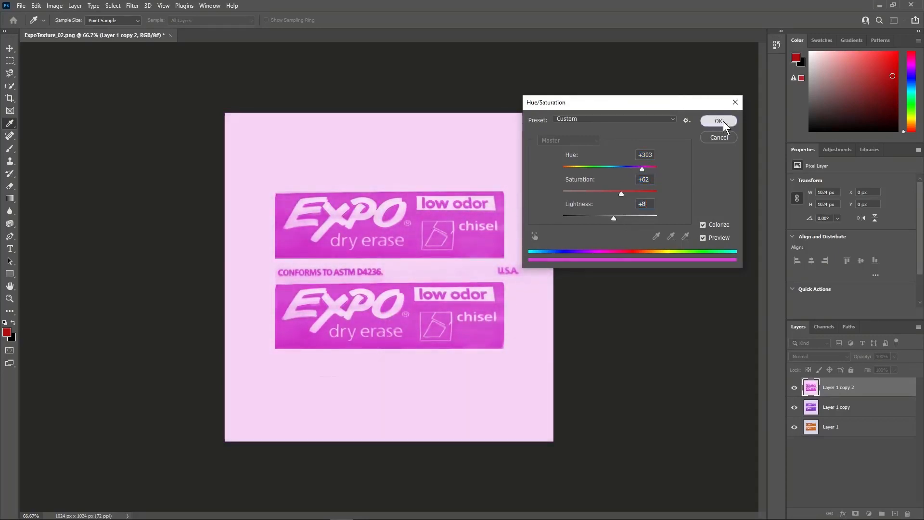
Export the image as a JPG named ExpoTexture_04 into the project's sourceimages folder.
{"action": "left_click", "coordinate": [24, 6]}
{"action": "mouse_move", "coordinate": [59, 154]}
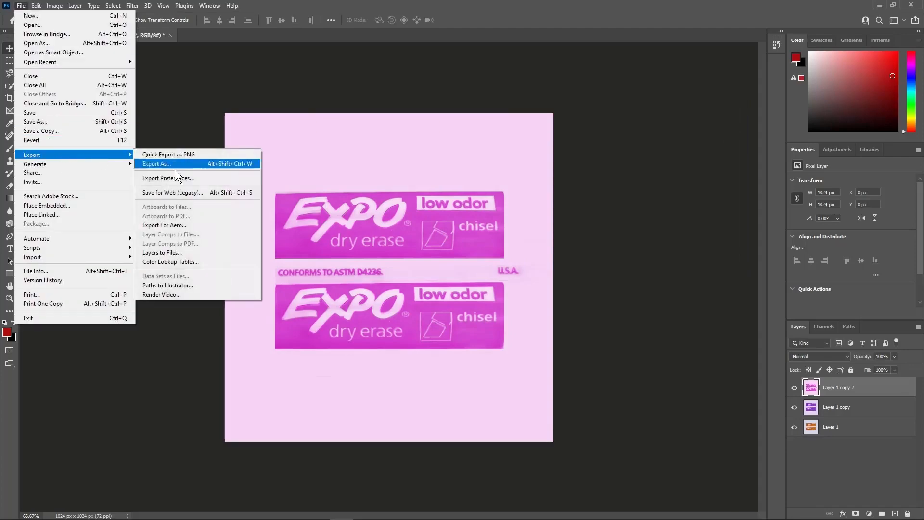
{"action": "left_click", "coordinate": [179, 163]}
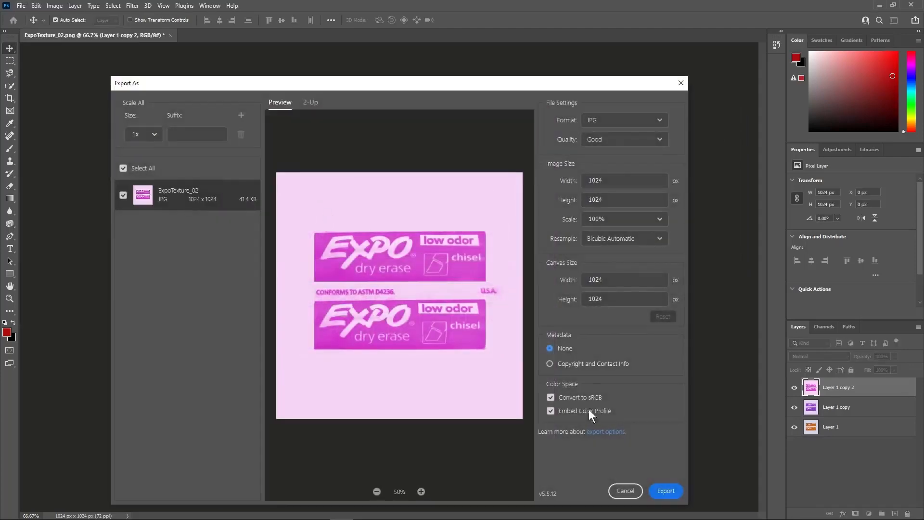
{"action": "left_click", "coordinate": [667, 490]}
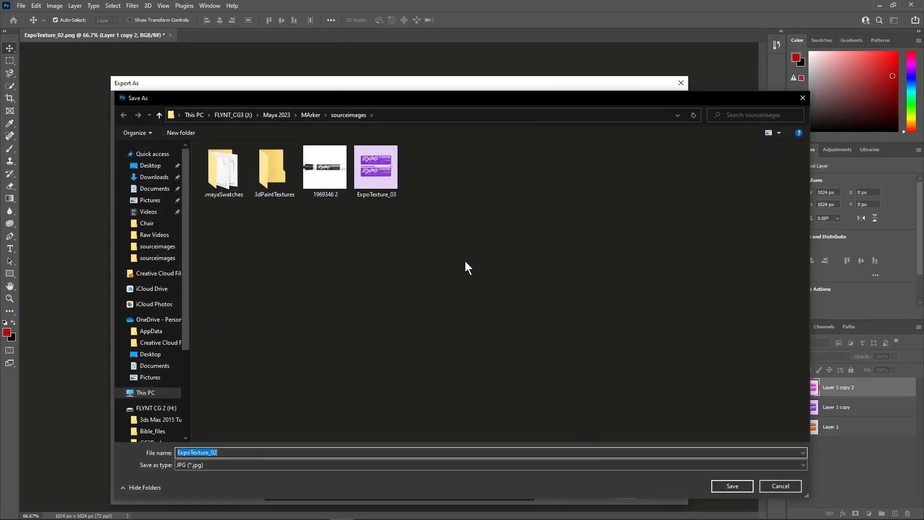
{"action": "left_click", "coordinate": [385, 168]}
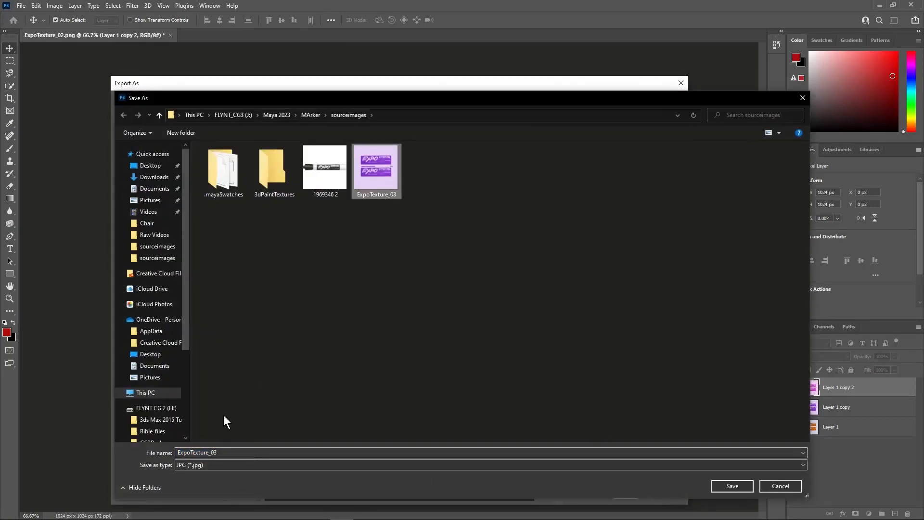
{"action": "double_click", "coordinate": [237, 453]}
{"action": "left_click", "coordinate": [238, 454]}
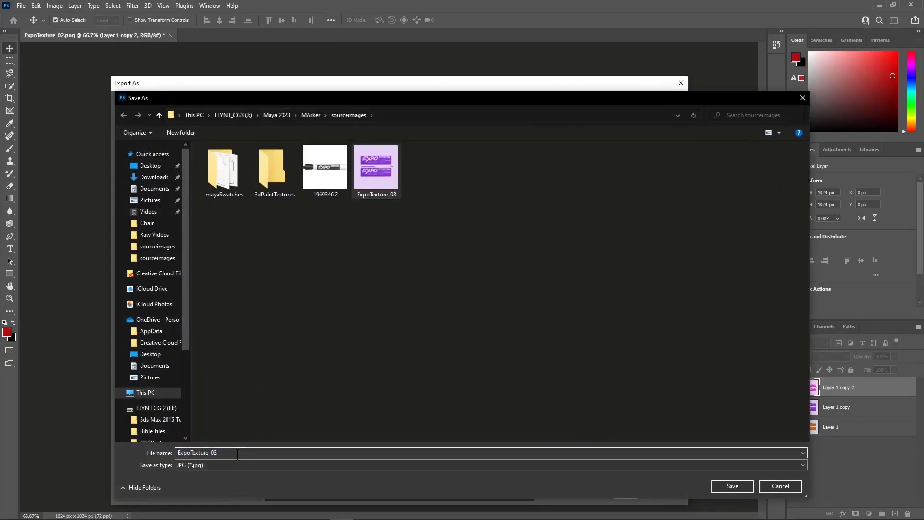
{"action": "key", "text": "BackSpace"}
{"action": "type", "text": "4"}
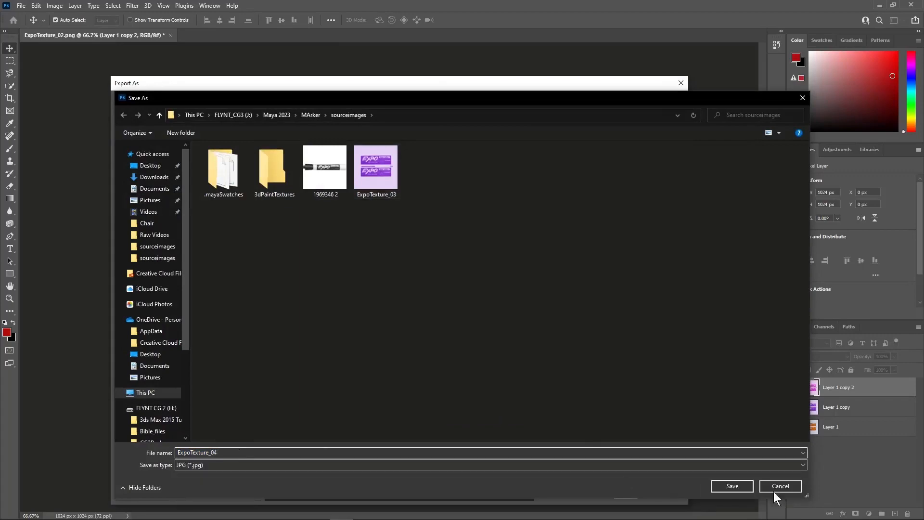
{"action": "left_click", "coordinate": [740, 489]}
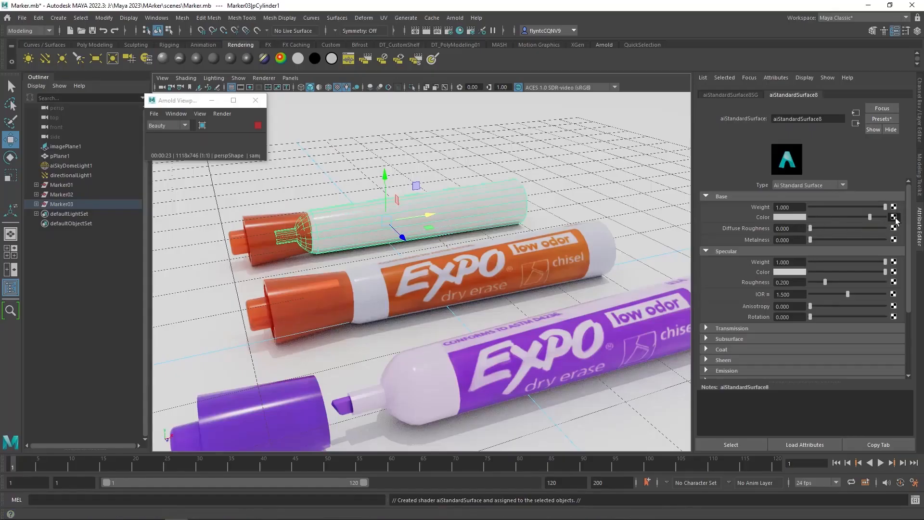
Connect a File texture to the back marker body's base color and load ExpoTexture_04.jpg into it.
{"action": "left_click", "coordinate": [893, 216]}
{"action": "left_click", "coordinate": [392, 204]}
{"action": "left_click", "coordinate": [423, 203]}
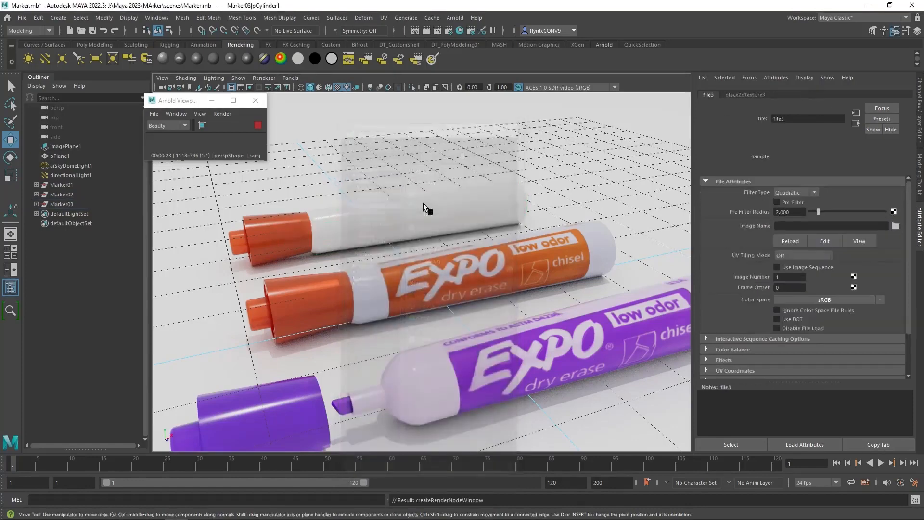
{"action": "left_click", "coordinate": [896, 226]}
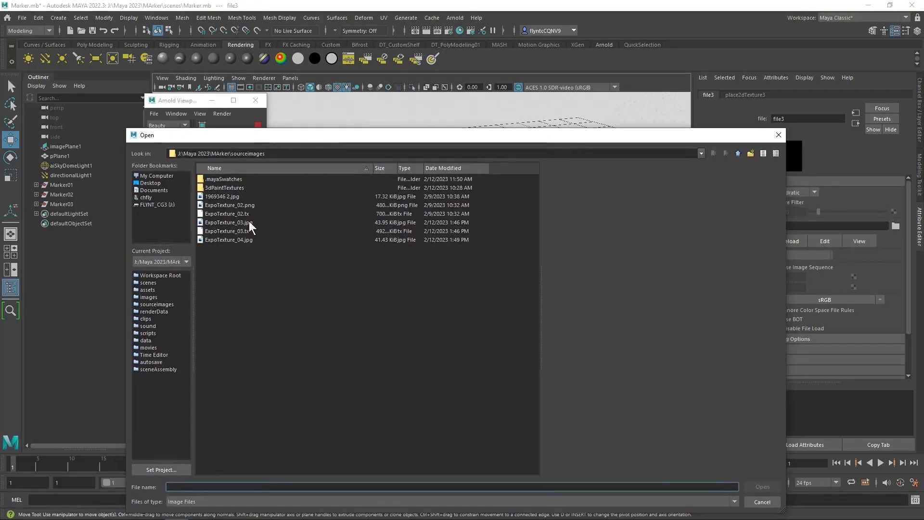
{"action": "left_click", "coordinate": [248, 223]}
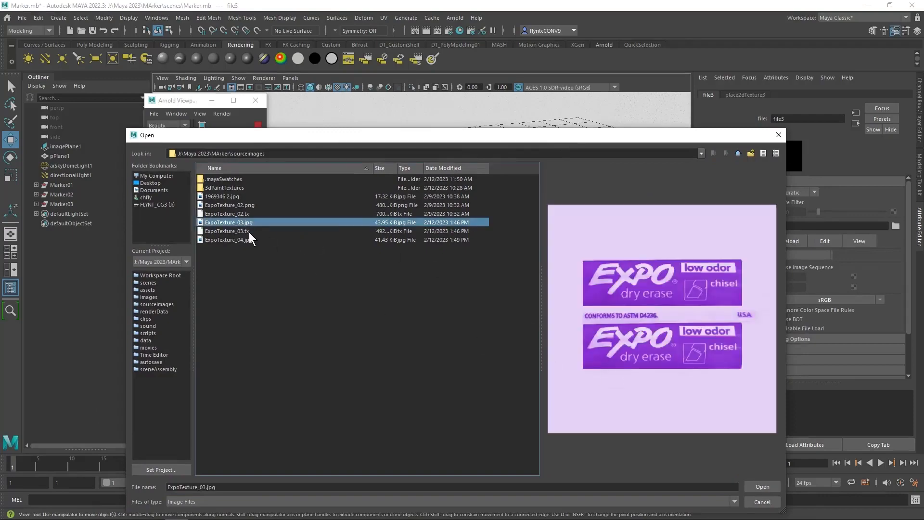
{"action": "left_click", "coordinate": [249, 240]}
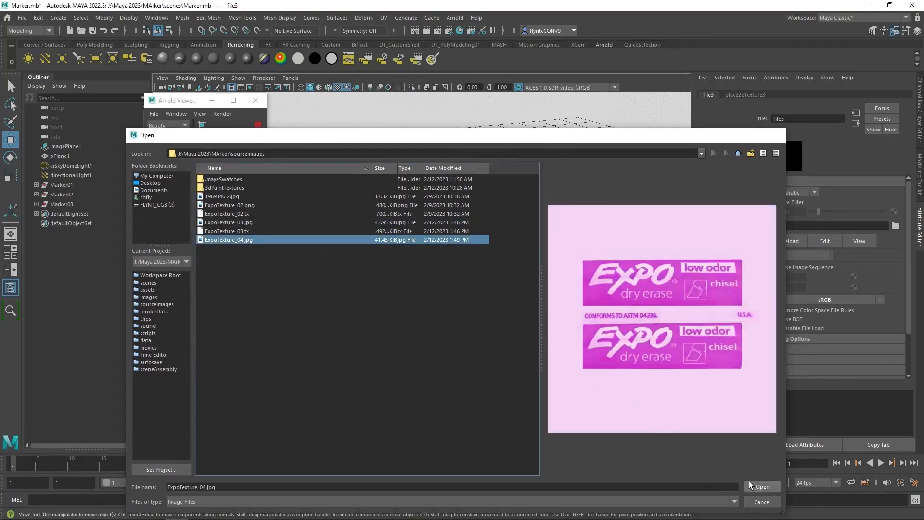
{"action": "left_click", "coordinate": [750, 485]}
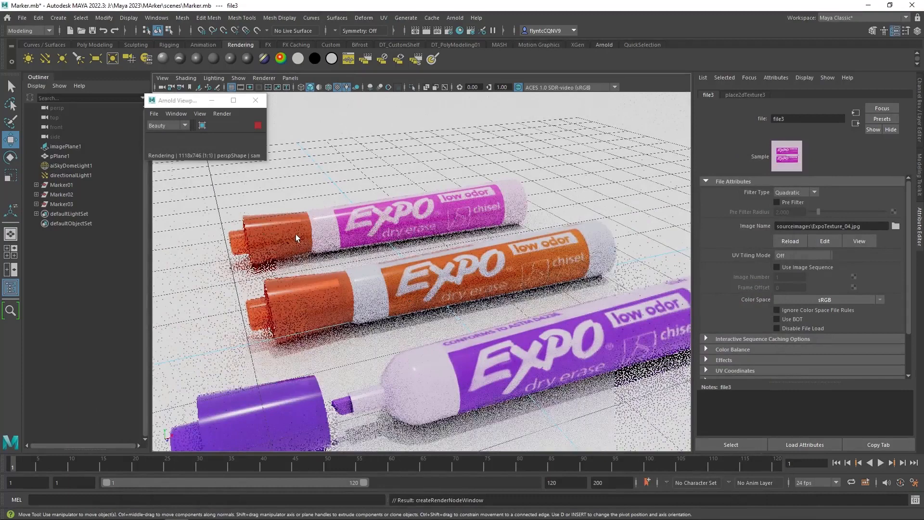
Select the back marker's cap and assign it a new aiStandardSurface material named TopPink.
{"action": "left_click", "coordinate": [292, 232]}
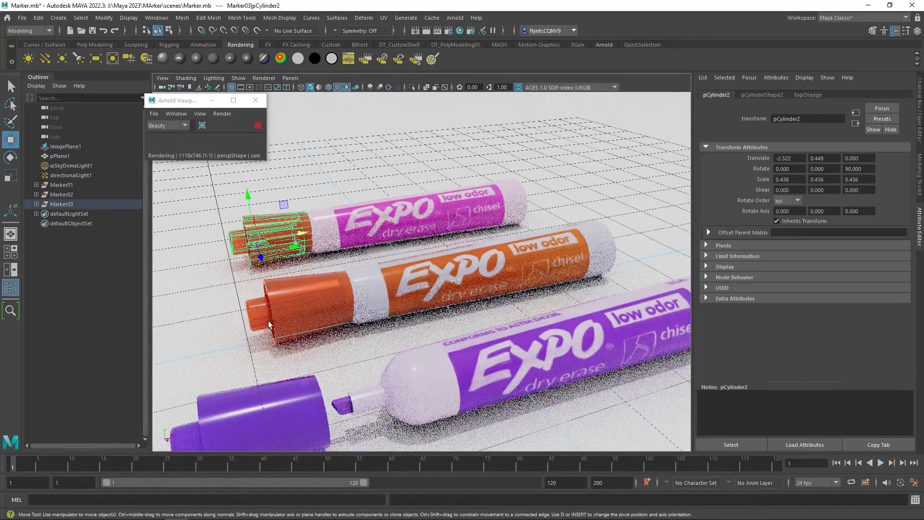
{"action": "right_click", "coordinate": [331, 118]}
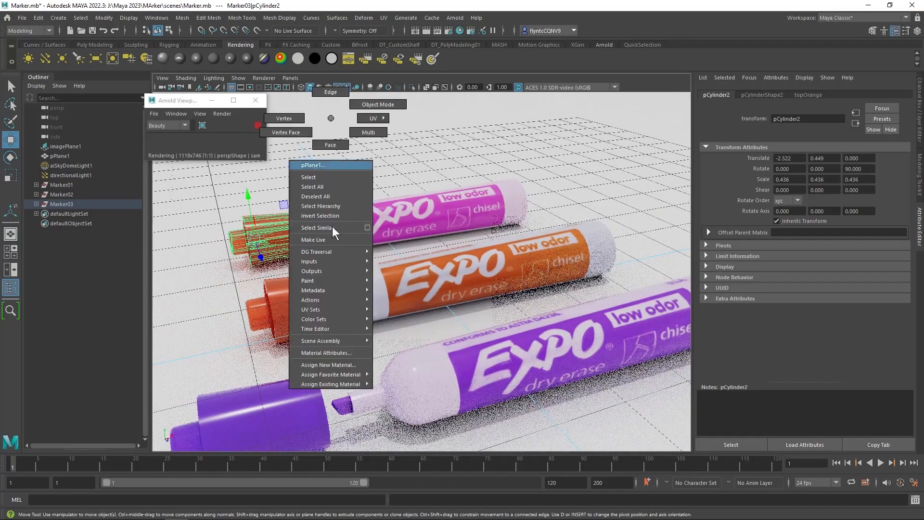
{"action": "left_click", "coordinate": [341, 364]}
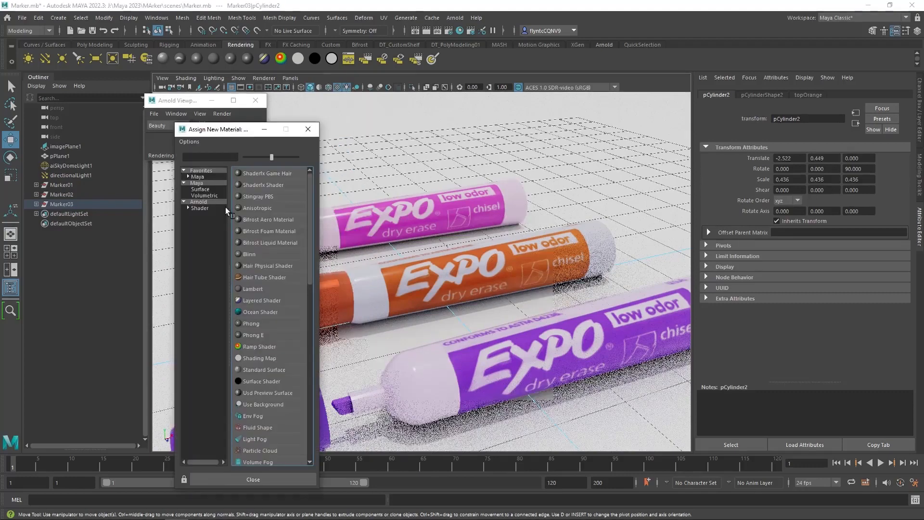
{"action": "left_click", "coordinate": [200, 207]}
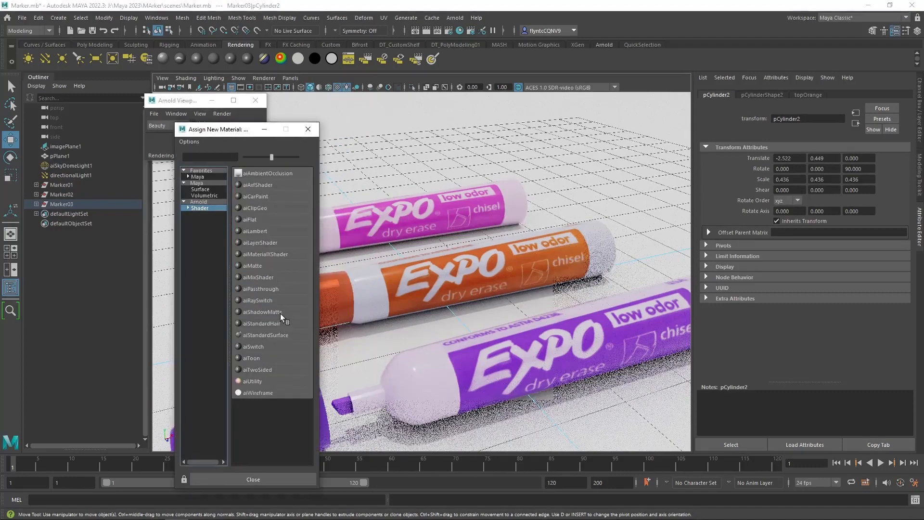
{"action": "left_click", "coordinate": [282, 334]}
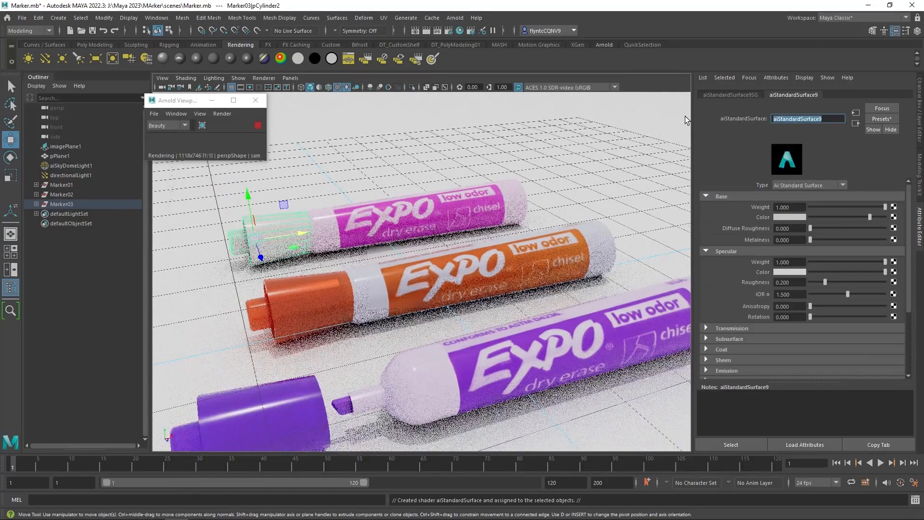
{"action": "type", "text": "Top"}
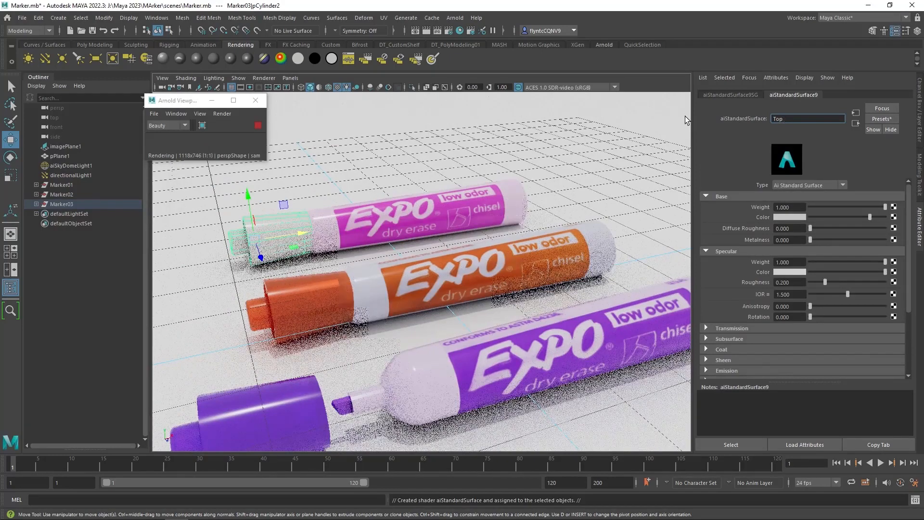
{"action": "type", "text": "Pink"}
{"action": "key", "text": "Return"}
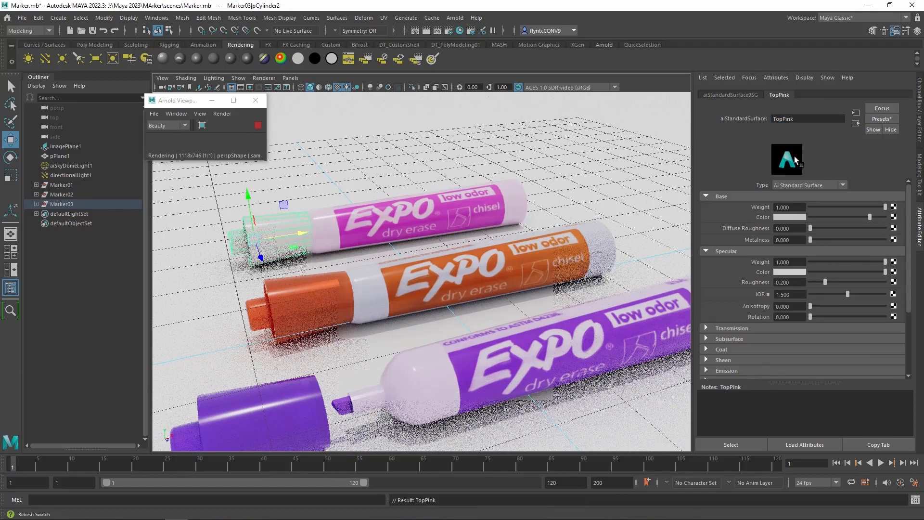
Set TopPink's base color by sampling the pink label in the viewport.
{"action": "left_click", "coordinate": [791, 216]}
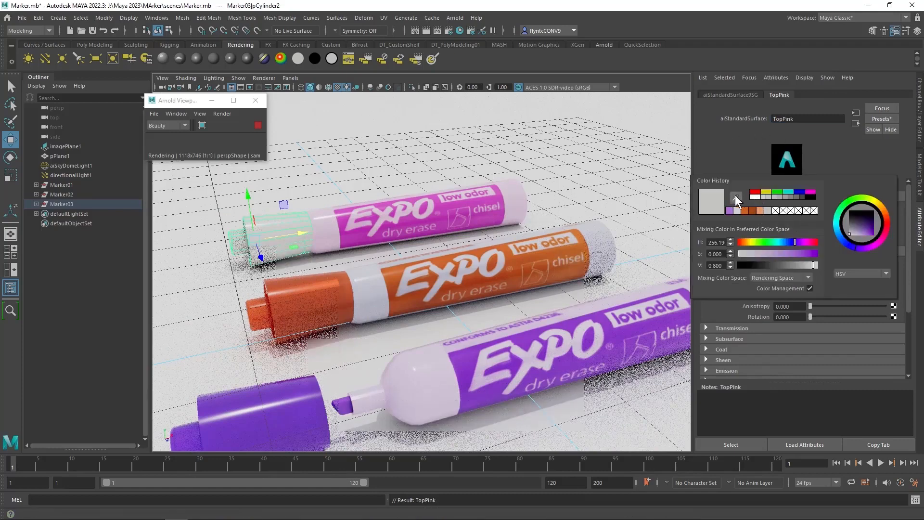
{"action": "left_click", "coordinate": [735, 196]}
{"action": "left_click", "coordinate": [350, 238]}
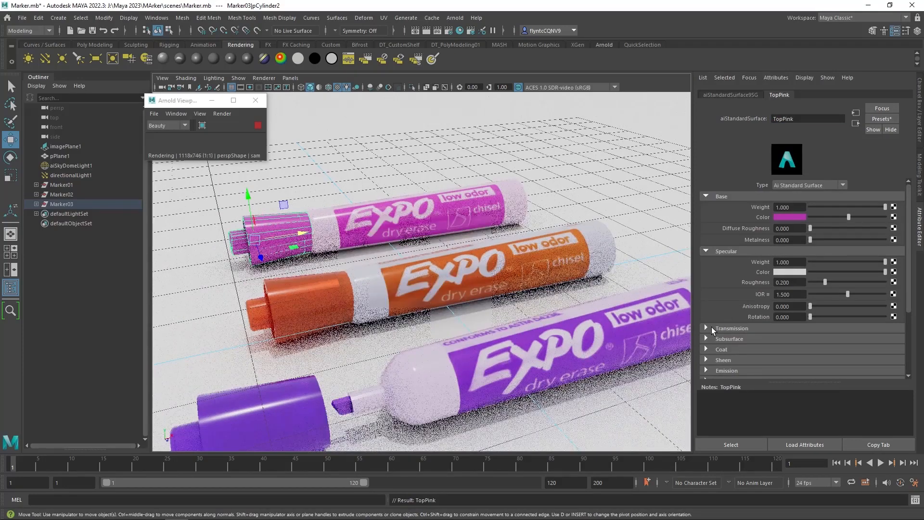
Set TopPink's transmission weight to about 0.5 and tint its transmission color pink.
{"action": "left_click", "coordinate": [711, 328]}
{"action": "scroll", "coordinate": [719, 322], "scroll_direction": "down", "scroll_amount": 3}
{"action": "left_click_drag", "start_coordinate": [811, 253], "coordinate": [848, 253]}
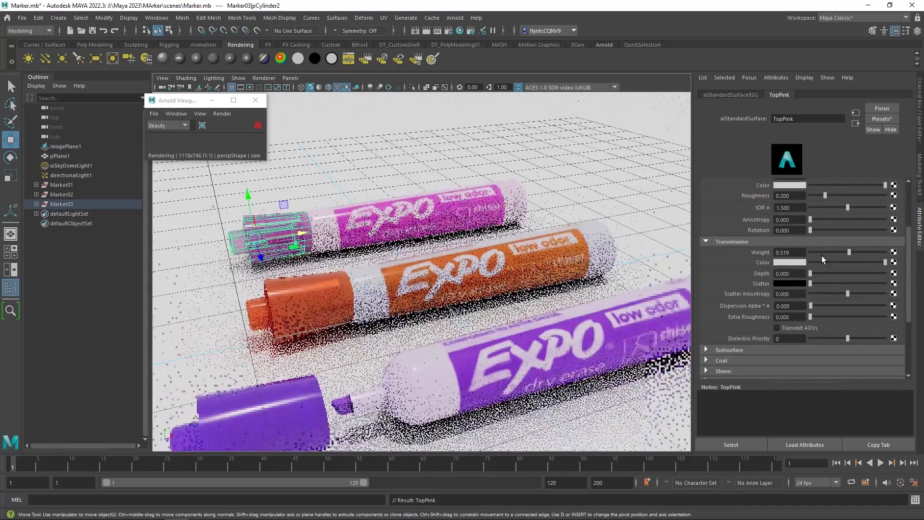
{"action": "left_click", "coordinate": [797, 261]}
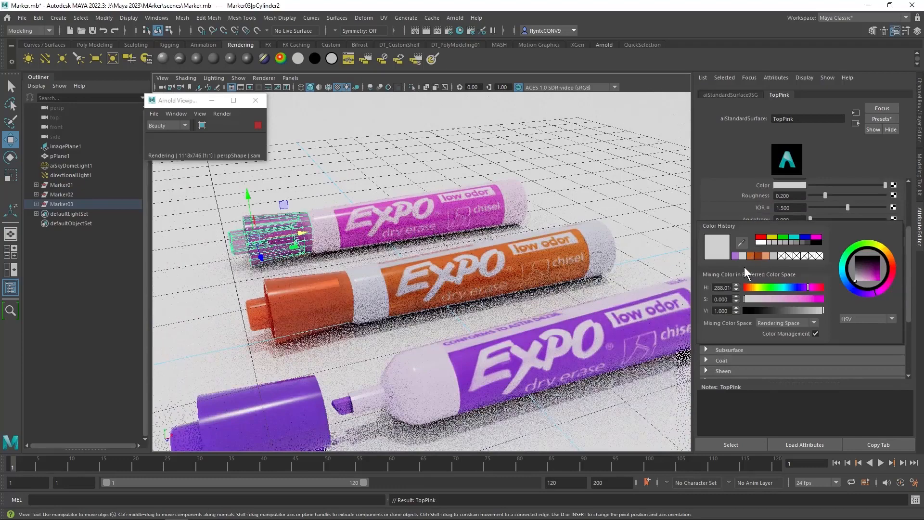
{"action": "left_click", "coordinate": [787, 263]}
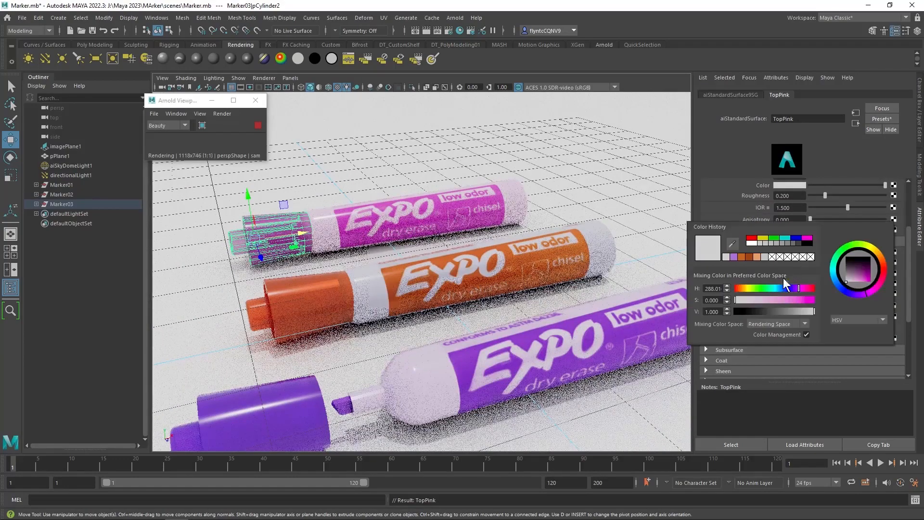
{"action": "left_click_drag", "start_coordinate": [740, 299], "coordinate": [797, 299]}
{"action": "left_click", "coordinate": [533, 228]}
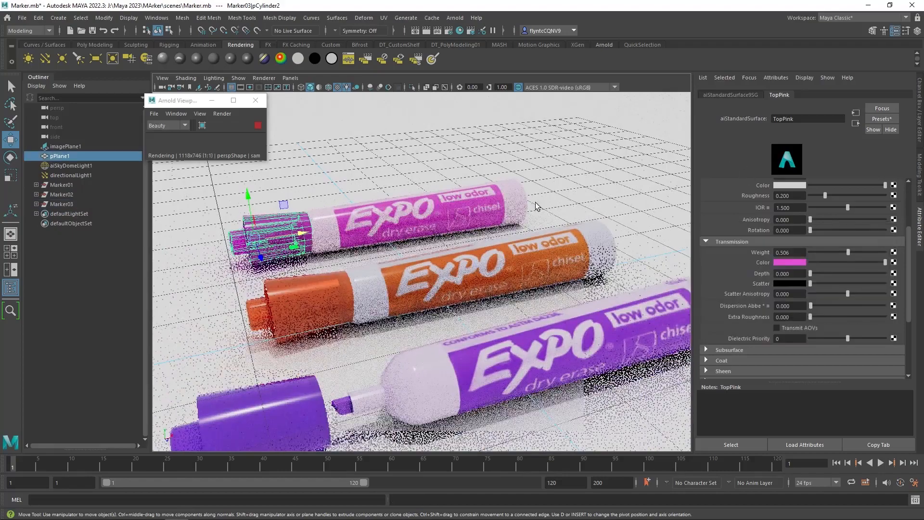
Slide the back marker's cap along X to about -3.64 to expose the tip.
{"action": "scroll", "coordinate": [538, 229], "scroll_direction": "down", "scroll_amount": 3}
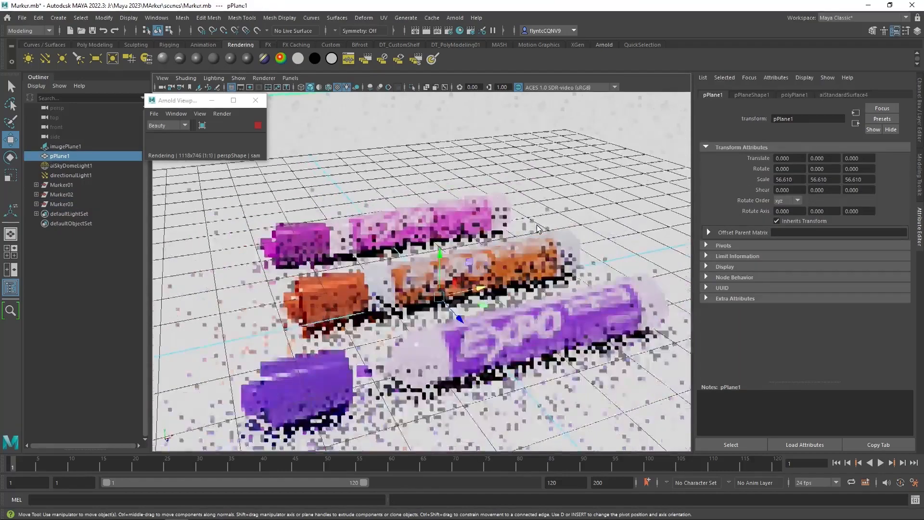
{"action": "scroll", "coordinate": [538, 229], "scroll_direction": "up", "scroll_amount": 5}
{"action": "left_click", "coordinate": [245, 231]}
{"action": "left_click_drag", "start_coordinate": [233, 233], "coordinate": [191, 234]}
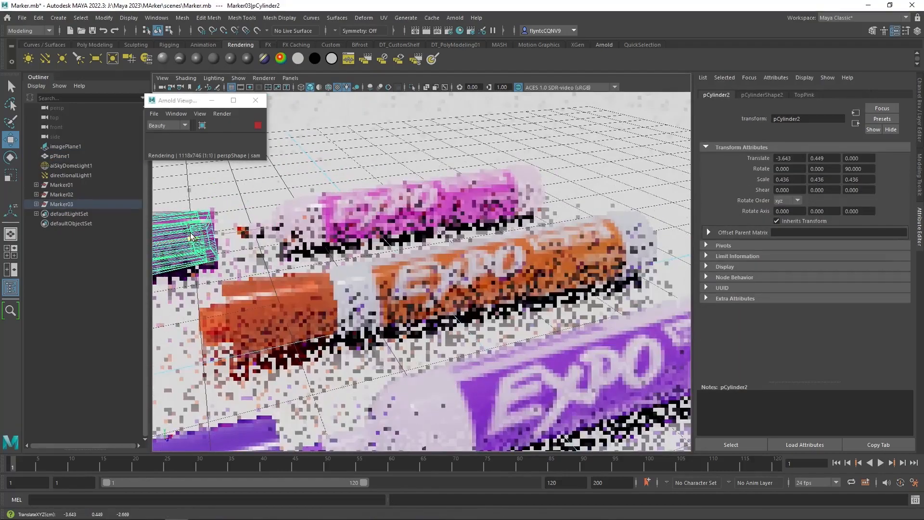
{"action": "left_click", "coordinate": [245, 235]}
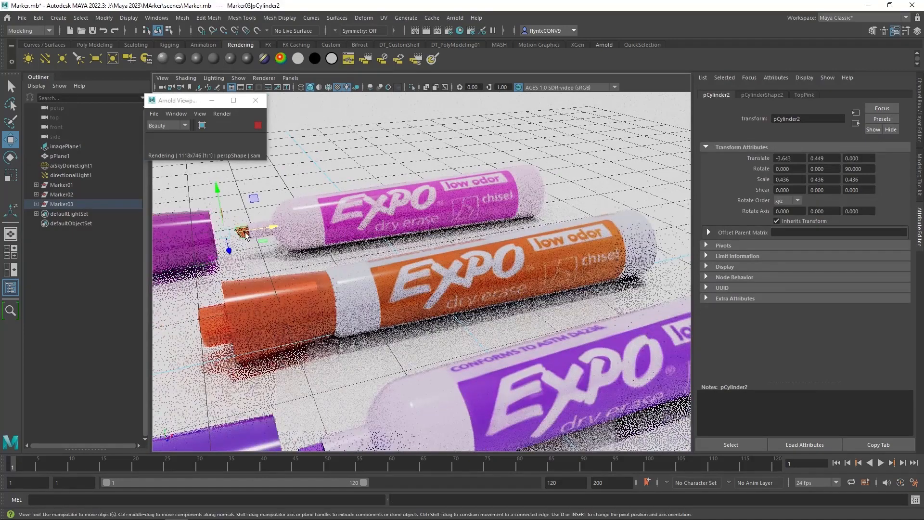
{"action": "right_click", "coordinate": [376, 131]}
{"action": "left_click", "coordinate": [379, 376]}
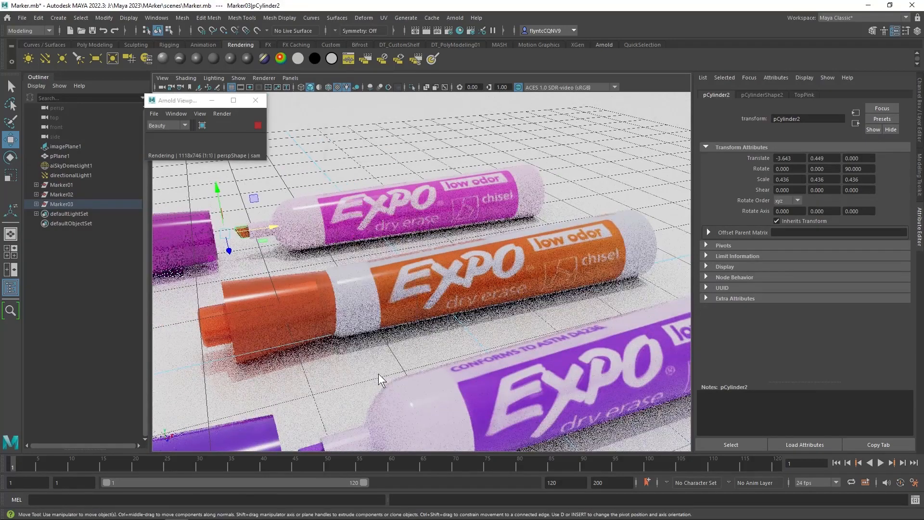
Assign the back marker's tip a new aiStandardSurface material and set its base color by sampling the pink label.
{"action": "left_click", "coordinate": [209, 202]}
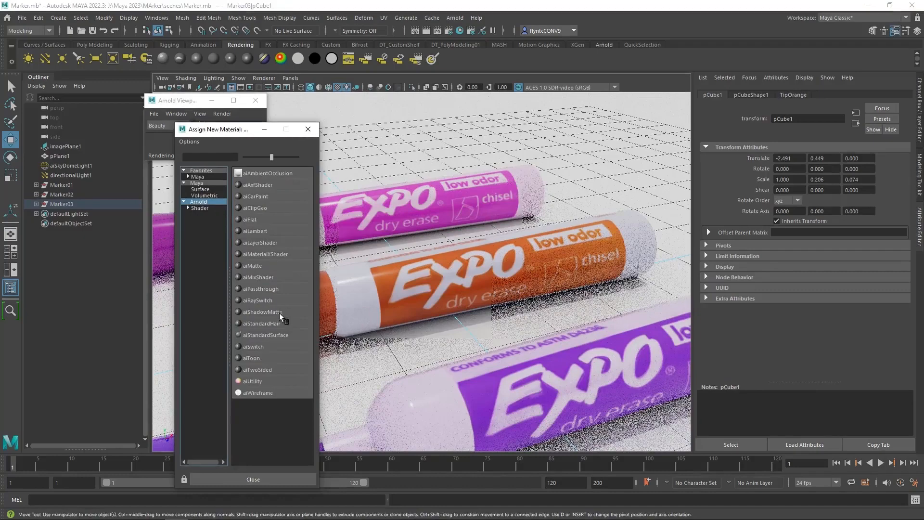
{"action": "left_click", "coordinate": [263, 335]}
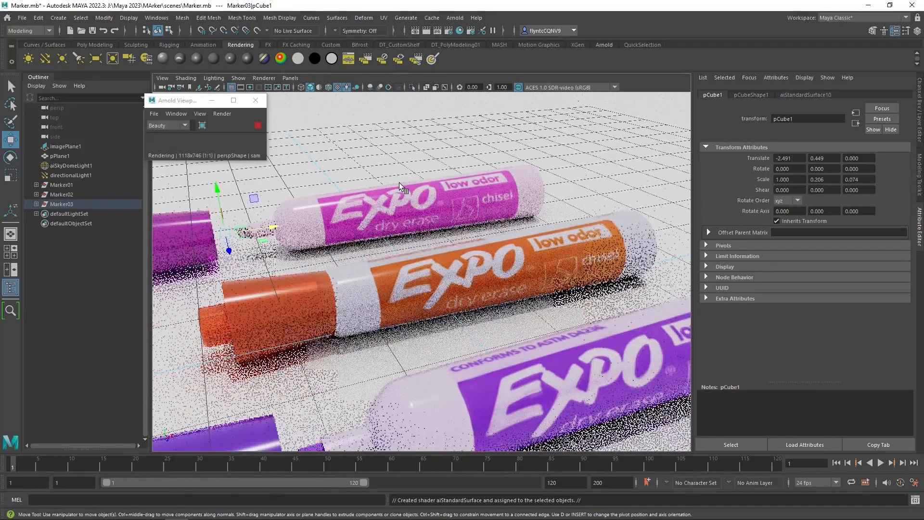
{"action": "scroll", "coordinate": [804, 238], "scroll_direction": "up", "scroll_amount": 3}
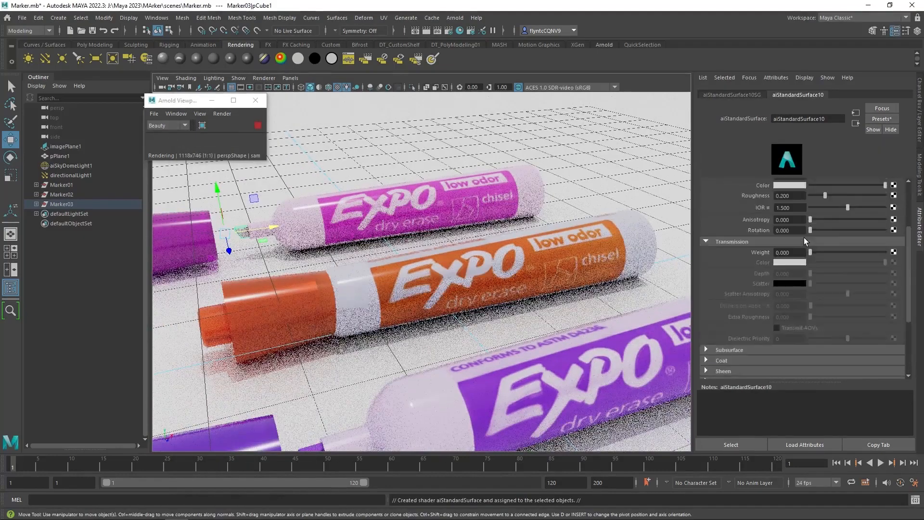
{"action": "left_click", "coordinate": [795, 217]}
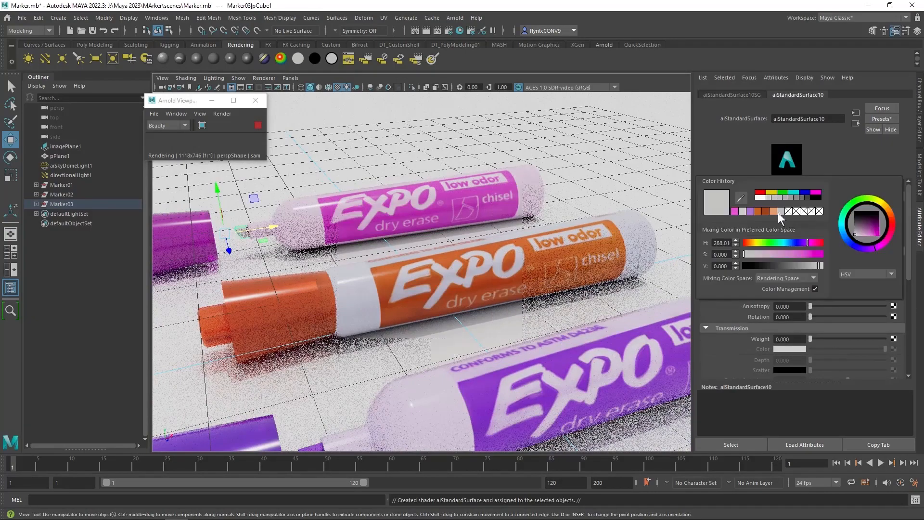
{"action": "left_click", "coordinate": [709, 223]}
{"action": "left_click", "coordinate": [343, 234]}
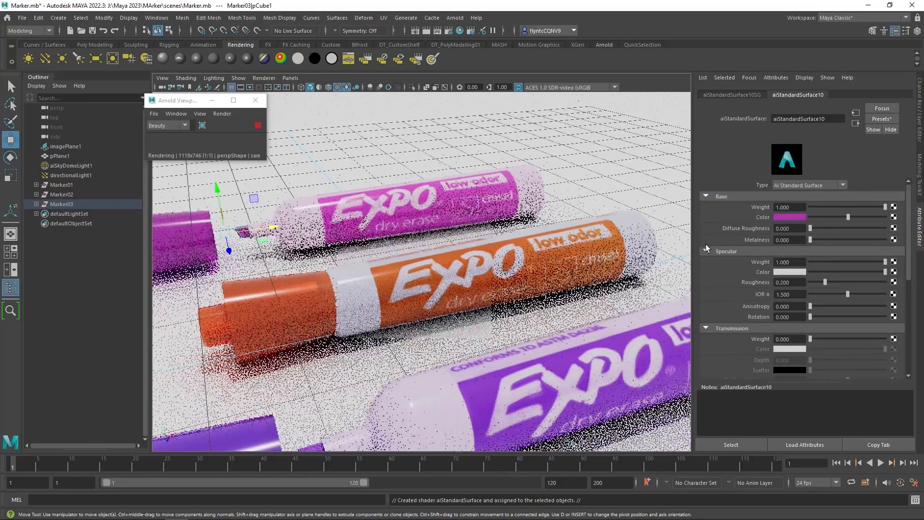
Inspect the rendered markers from several angles and distances in the viewport.
{"action": "scroll", "coordinate": [322, 219], "scroll_direction": "down", "scroll_amount": 5}
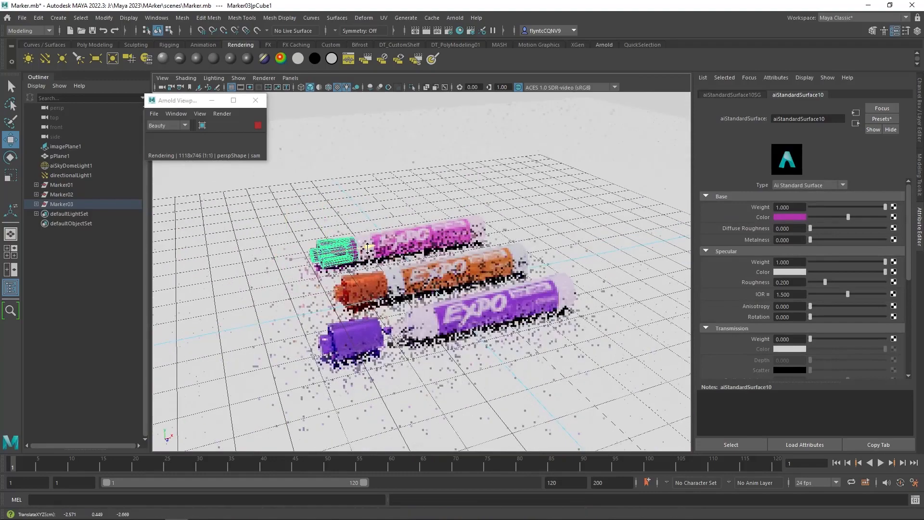
{"action": "left_click", "coordinate": [418, 332]}
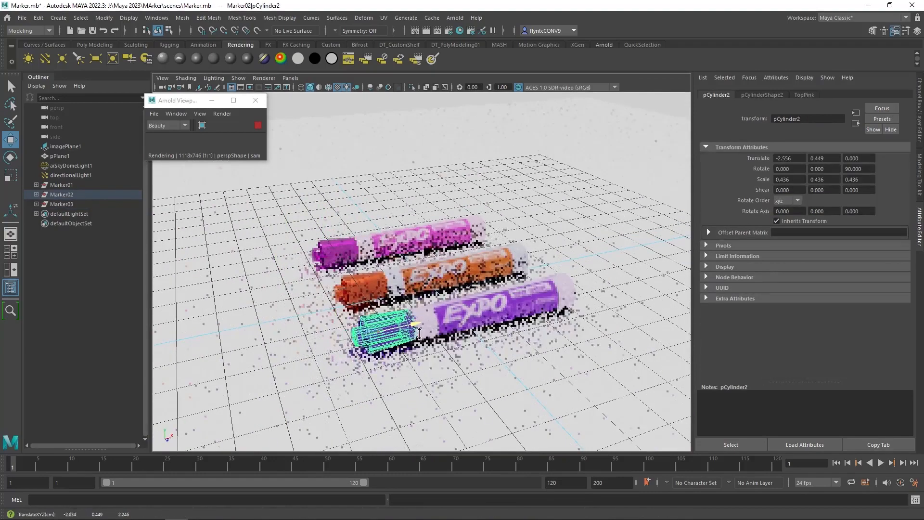
{"action": "left_click", "coordinate": [594, 316]}
{"action": "scroll", "coordinate": [481, 276], "scroll_direction": "down", "scroll_amount": 4}
{"action": "scroll", "coordinate": [472, 272], "scroll_direction": "up", "scroll_amount": 6}
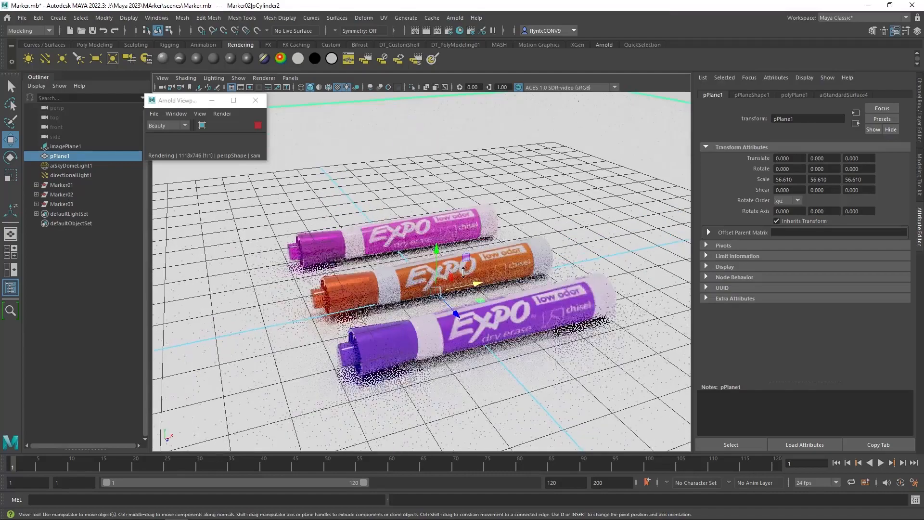
{"action": "left_click_drag", "start_coordinate": [474, 274], "coordinate": [467, 270]}
{"action": "scroll", "coordinate": [466, 269], "scroll_direction": "down", "scroll_amount": 2}
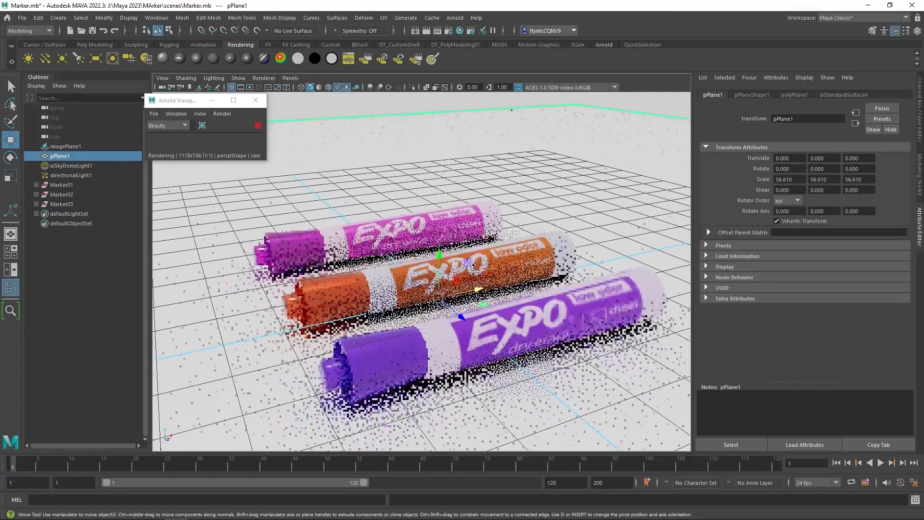
{"action": "scroll", "coordinate": [472, 250], "scroll_direction": "up", "scroll_amount": 3}
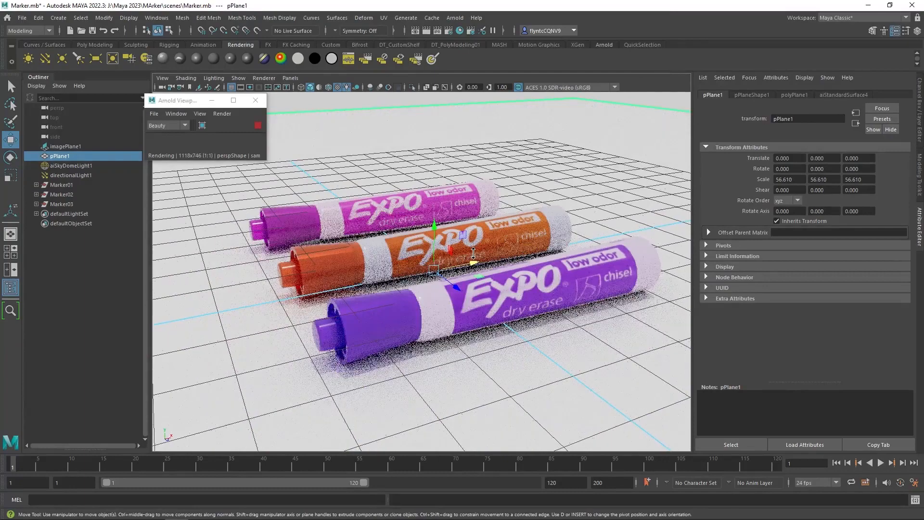
{"action": "left_click_drag", "start_coordinate": [482, 254], "coordinate": [490, 249]}
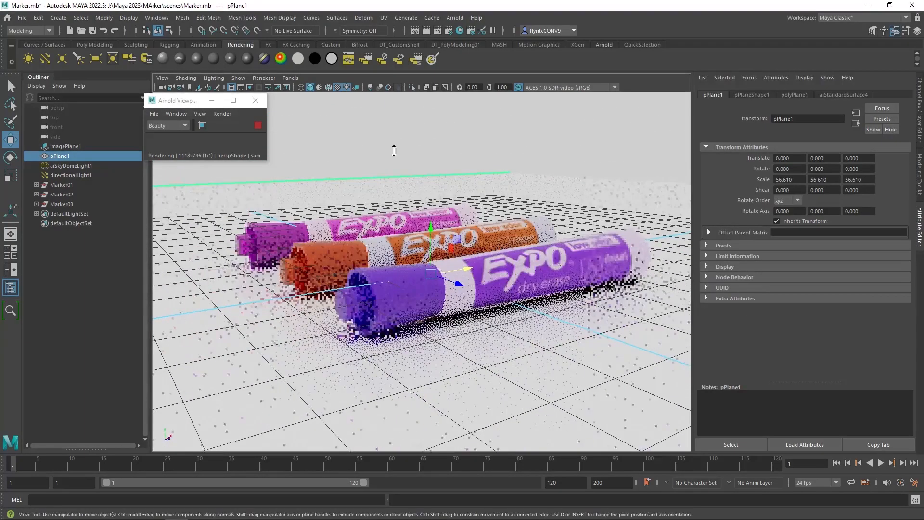
{"action": "left_click", "coordinate": [438, 166]}
{"action": "left_click_drag", "start_coordinate": [439, 169], "coordinate": [442, 191]}
Select the directional light and shift the Arnold viewer window slightly.
{"action": "left_click", "coordinate": [434, 156]}
{"action": "left_click_drag", "start_coordinate": [181, 105], "coordinate": [193, 107]}
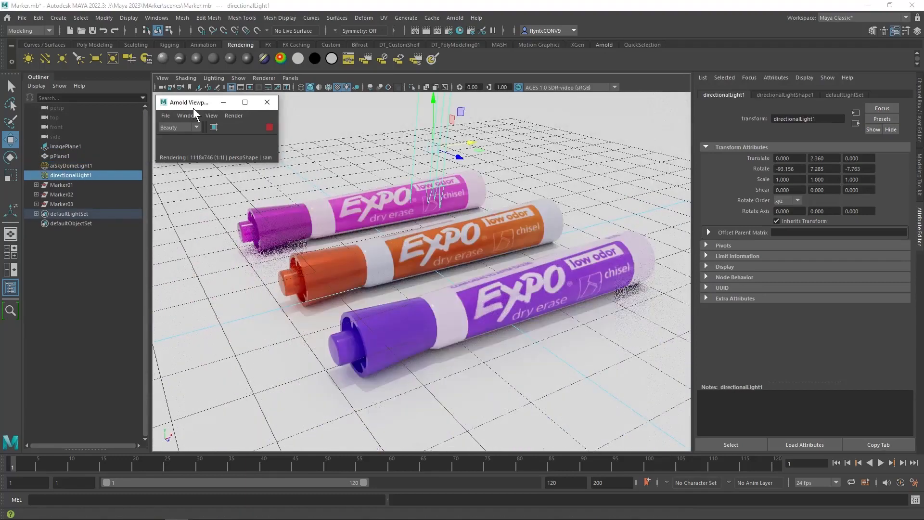